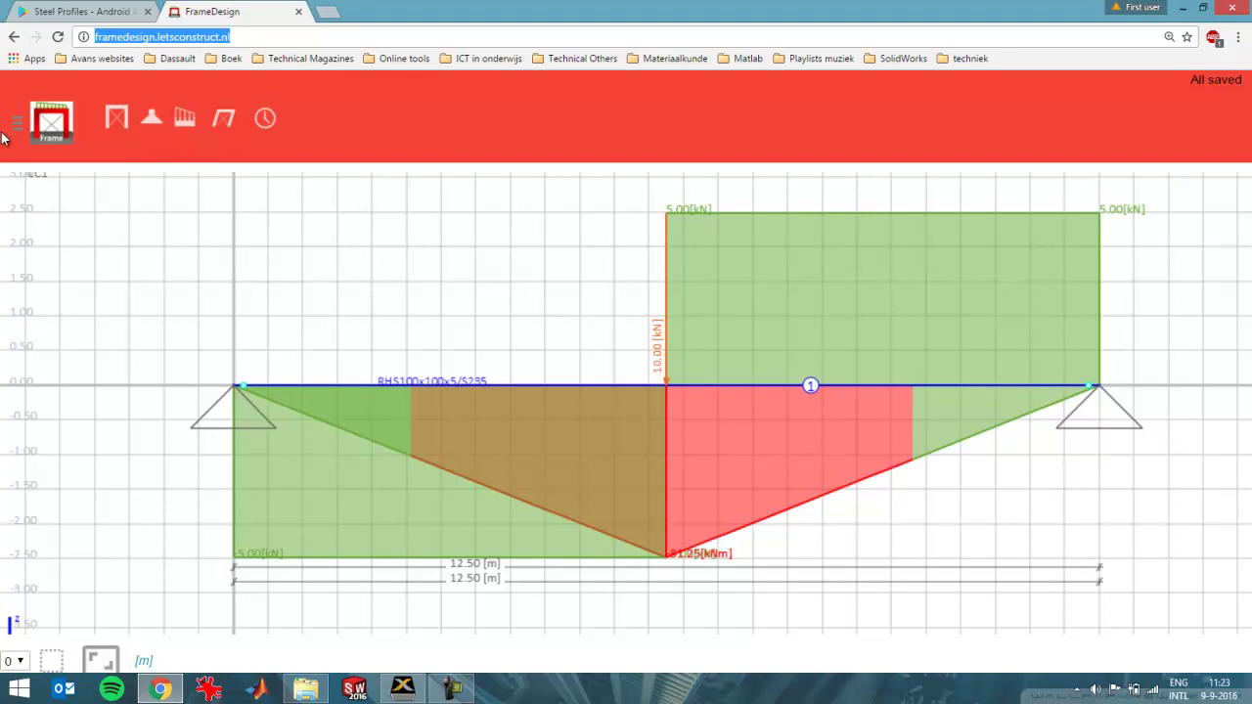
# View the saved folders and structures in the Open / Save dialog and close it without opening any
pyautogui.click(14, 127)
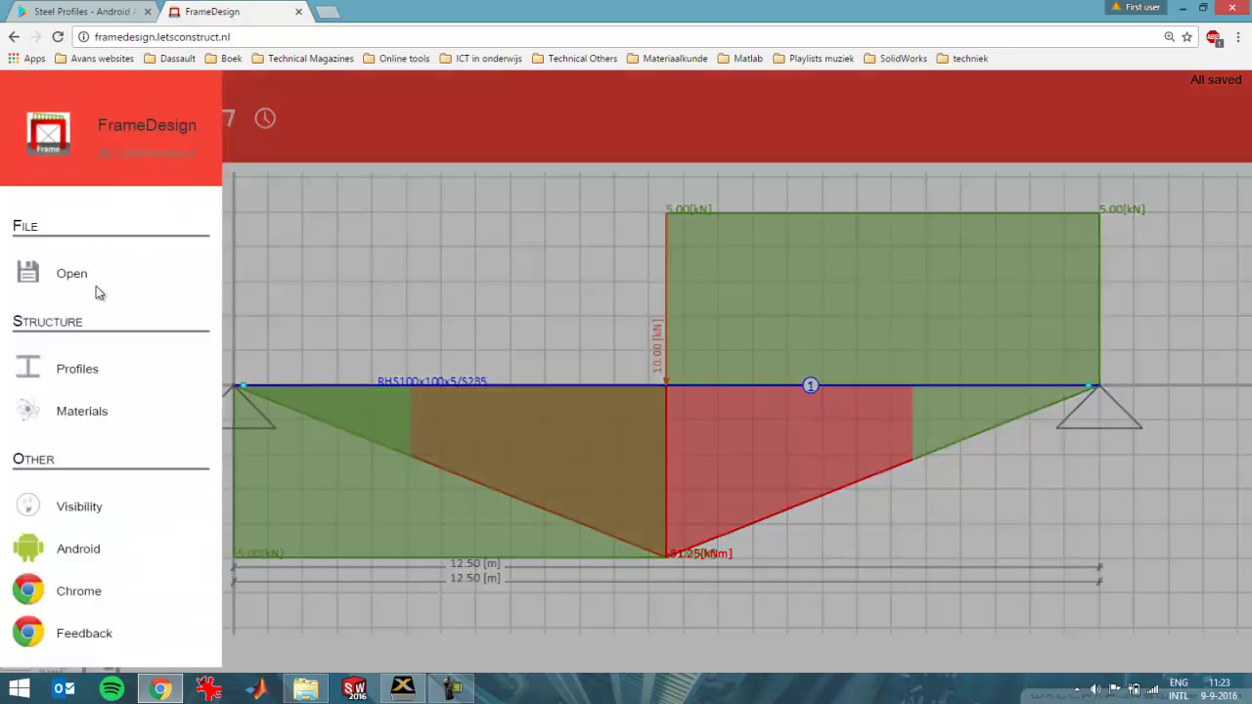
pyautogui.click(296, 267)
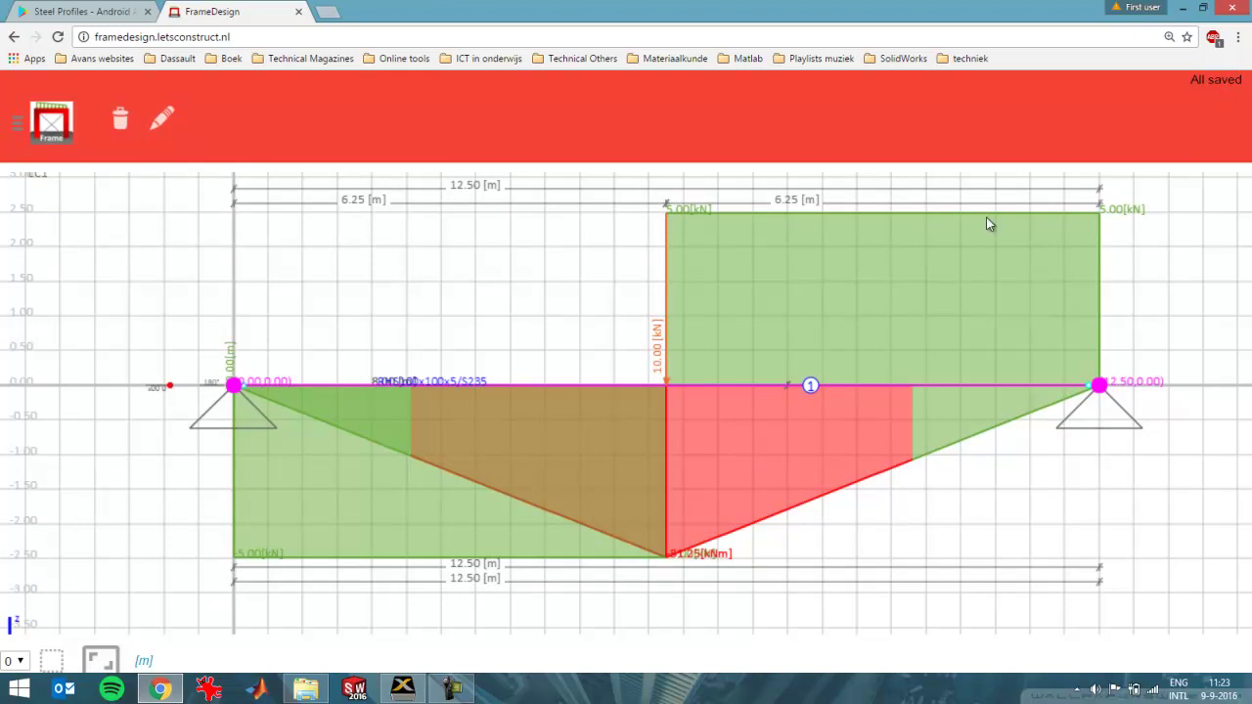
pyautogui.click(19, 124)
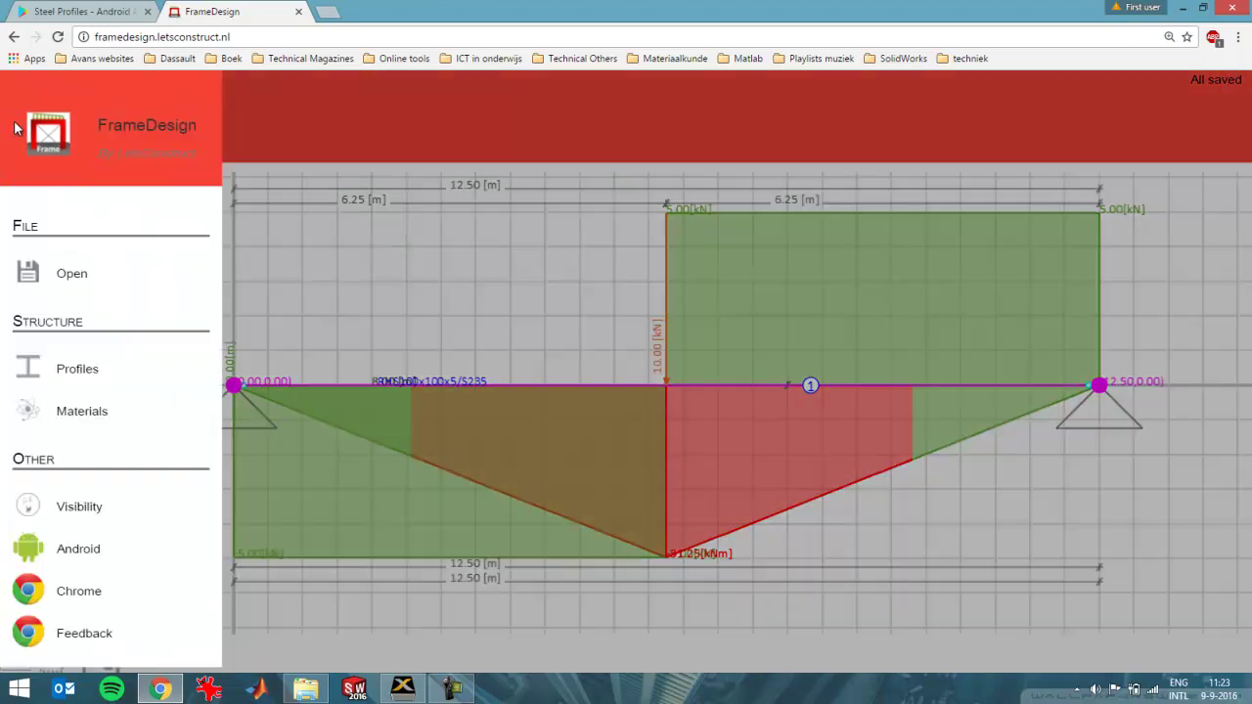
pyautogui.click(28, 277)
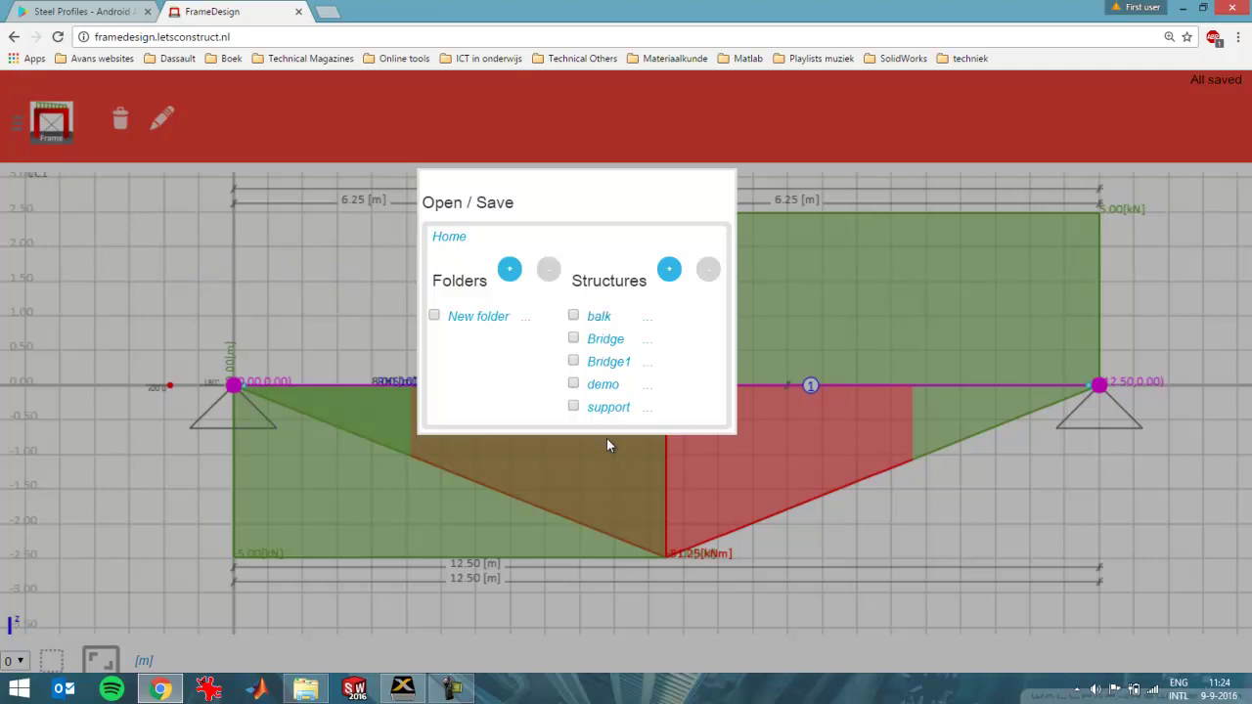
pyautogui.click(375, 329)
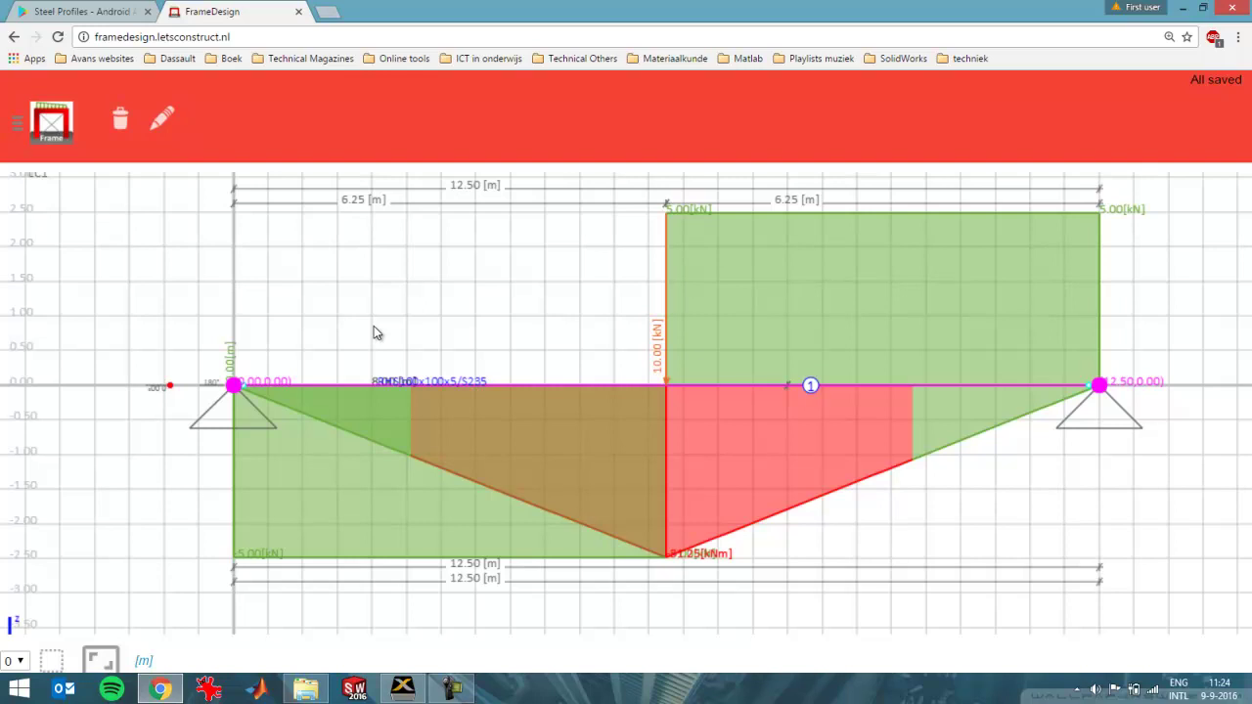
pyautogui.click(232, 37)
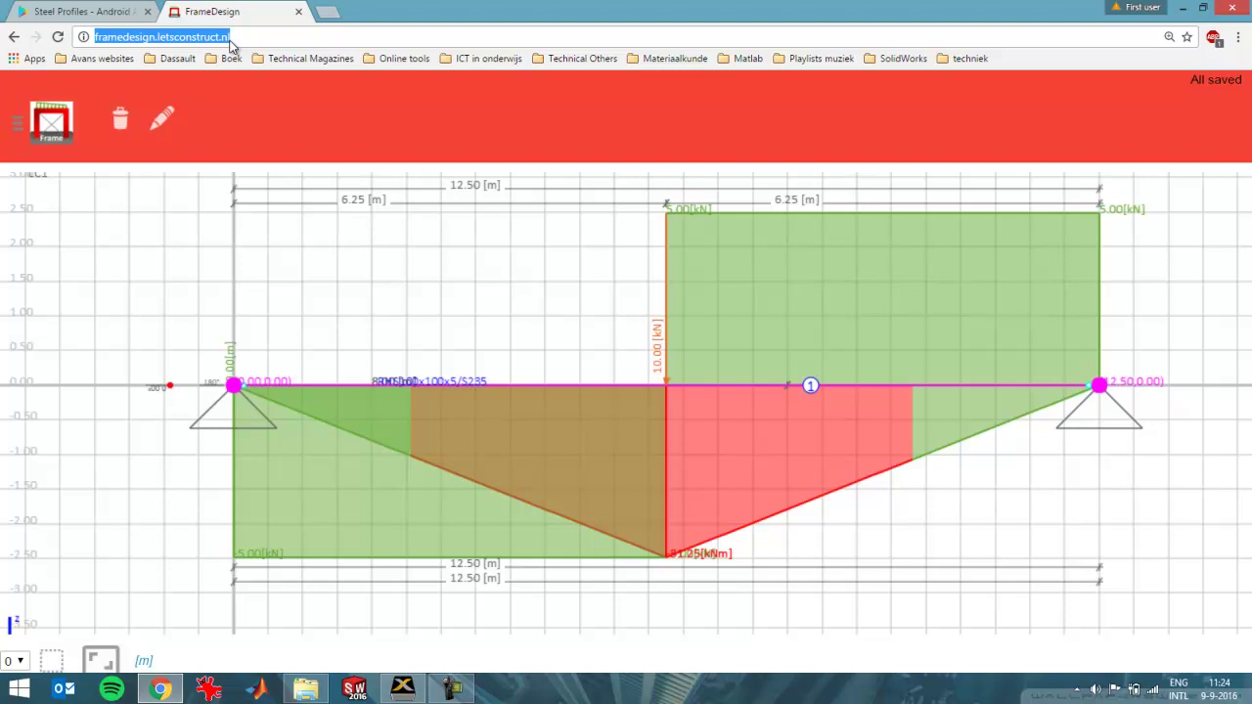
pyautogui.click(252, 38)
pyautogui.moveTo(251, 38); pyautogui.dragTo(98, 39)
pyautogui.click(250, 37)
pyautogui.doubleClick(225, 37)
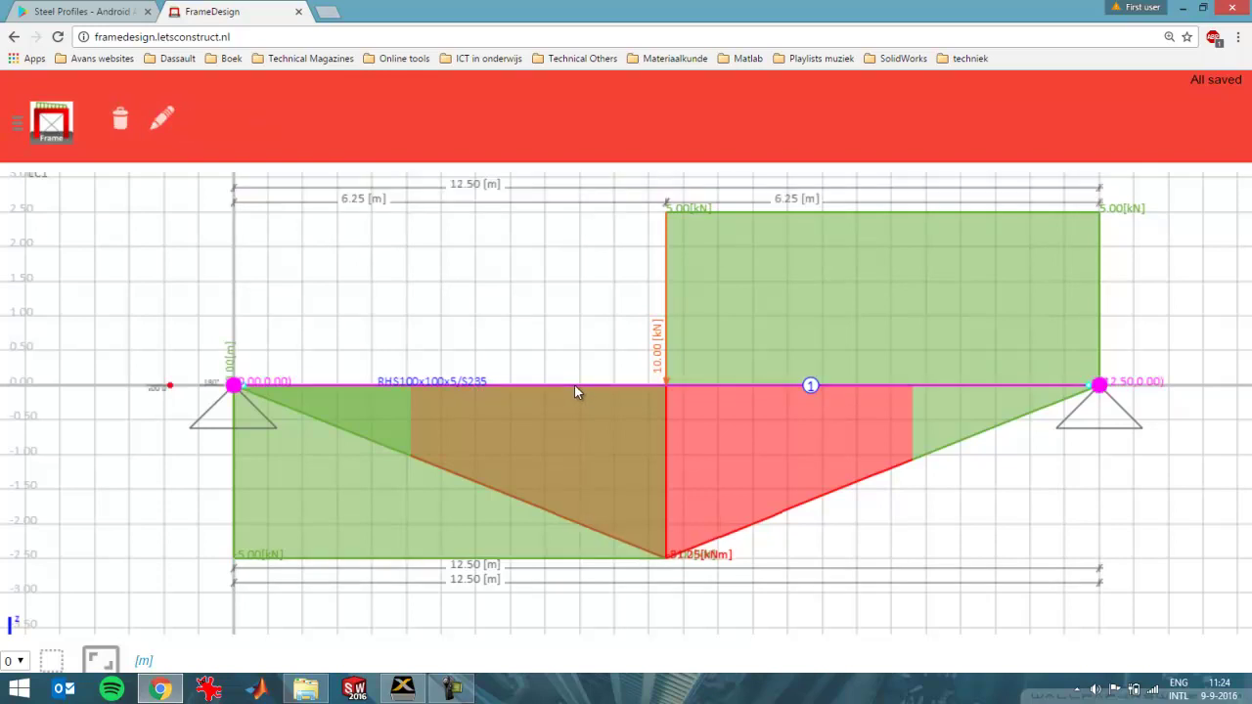
# View the edit options of the loaded RHS100x100x5 beam and close them without making changes
pyautogui.click(164, 128)
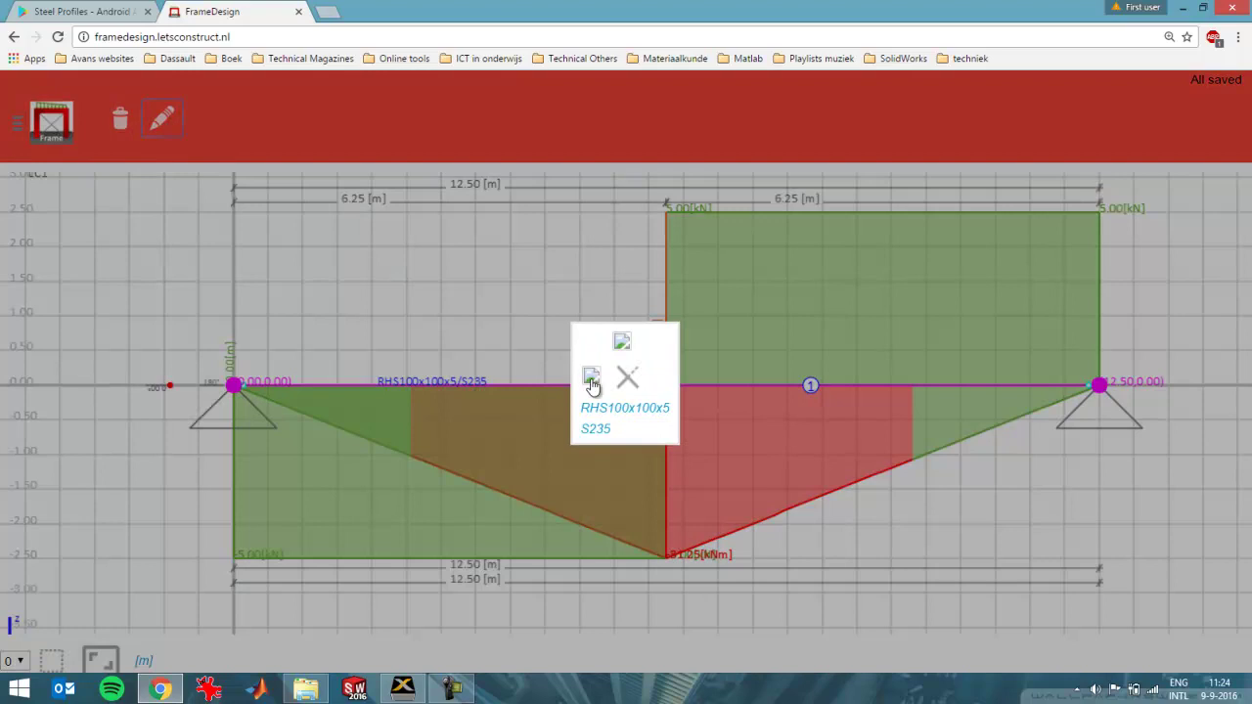
pyautogui.click(495, 336)
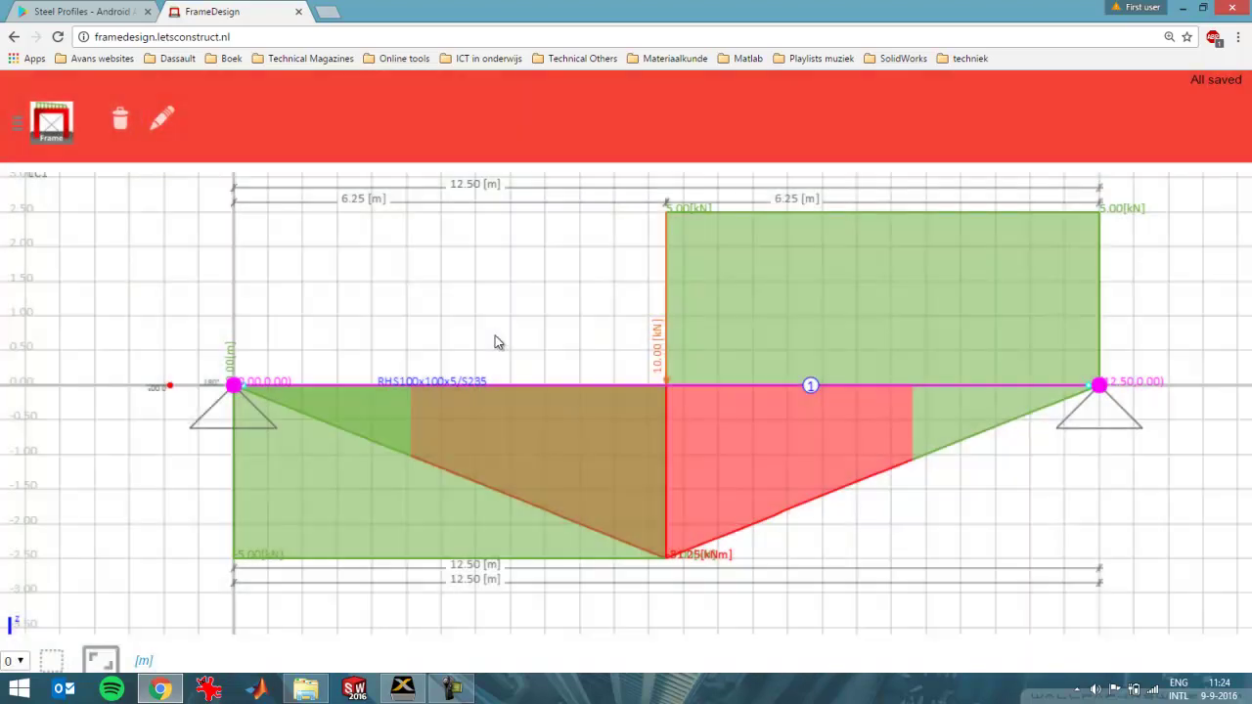
pyautogui.click(586, 386)
pyautogui.click(586, 385)
pyautogui.click(163, 118)
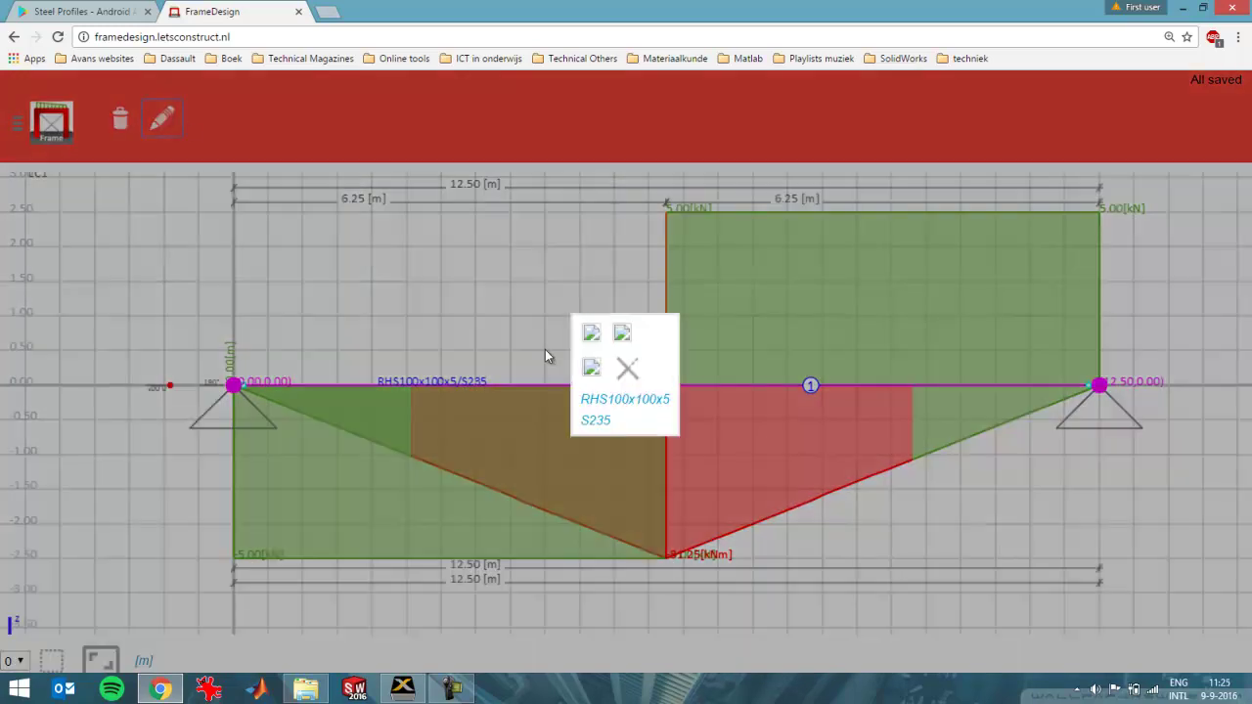
pyautogui.click(495, 336)
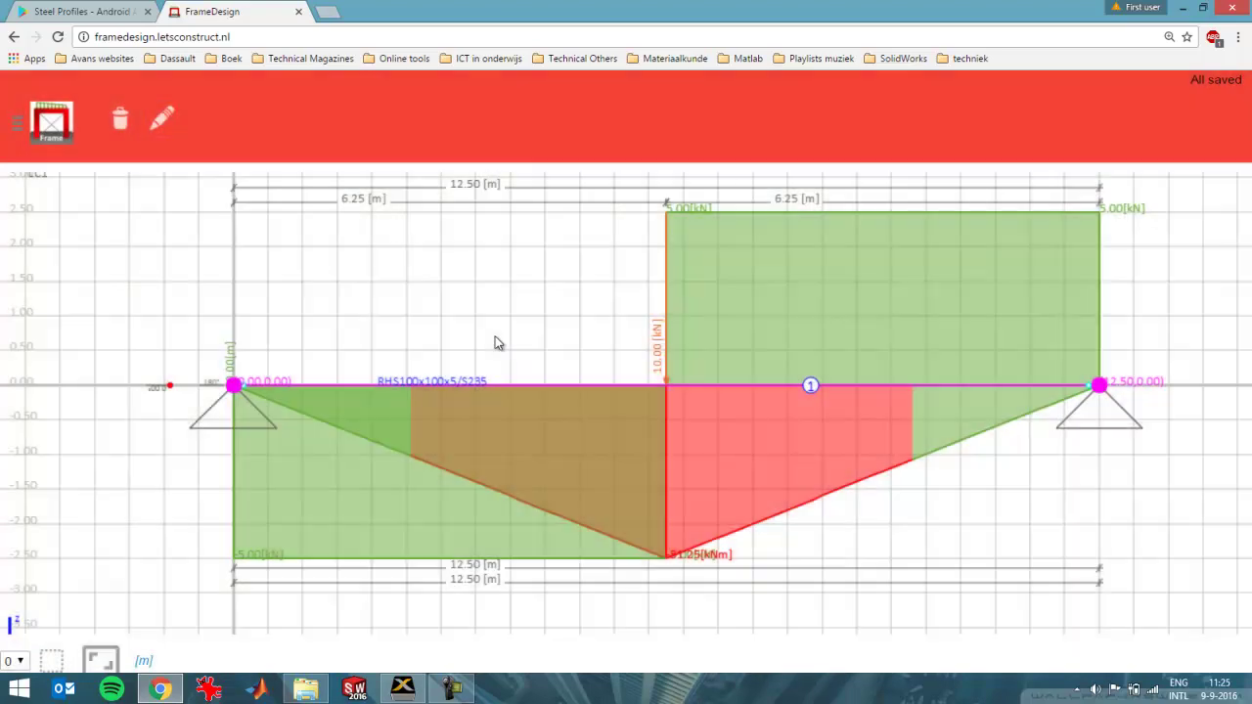
# Create a new structure named "Beam 2" in the Home folder and open it
pyautogui.scroll(1, 495, 342)
pyautogui.scroll(-2, 495, 343)
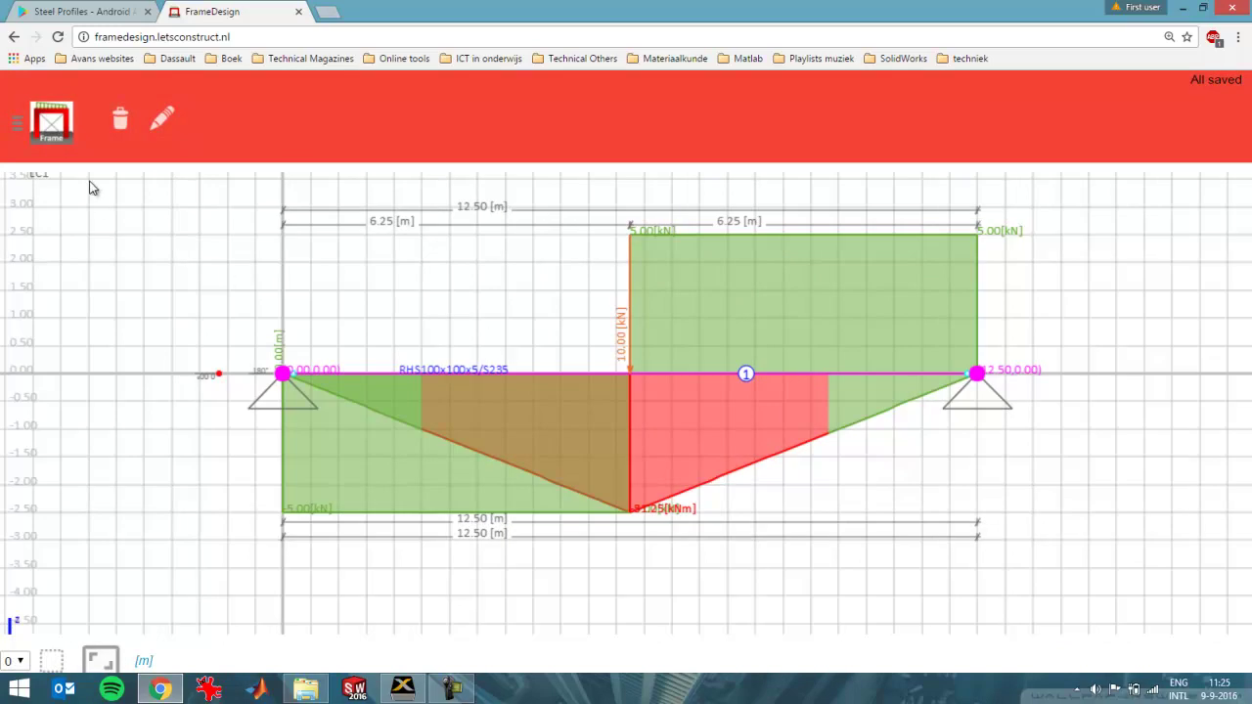
pyautogui.click(18, 126)
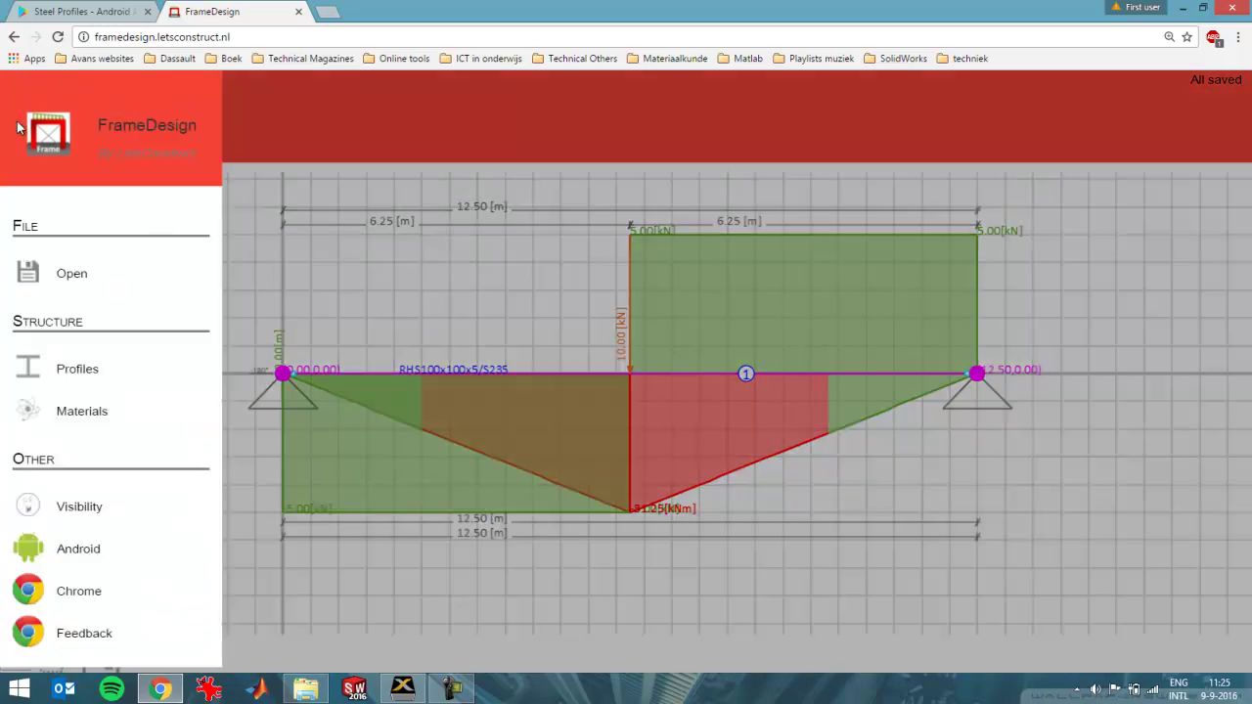
pyautogui.click(27, 272)
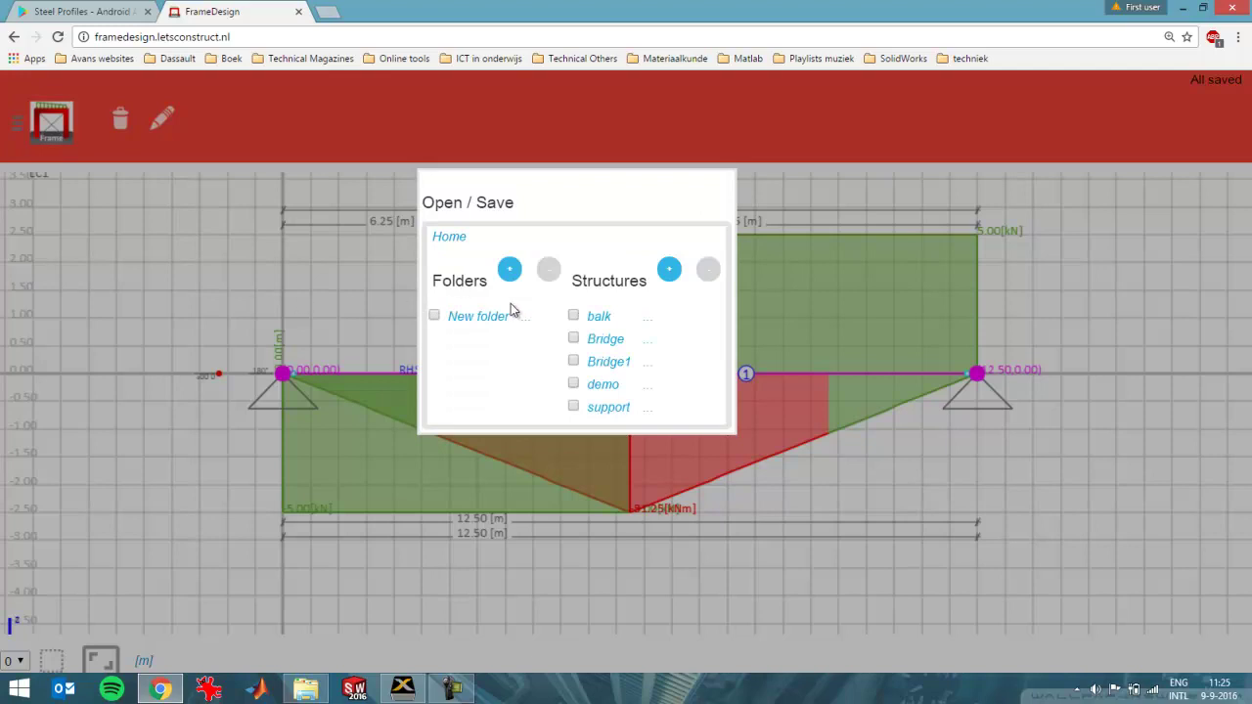
pyautogui.click(669, 270)
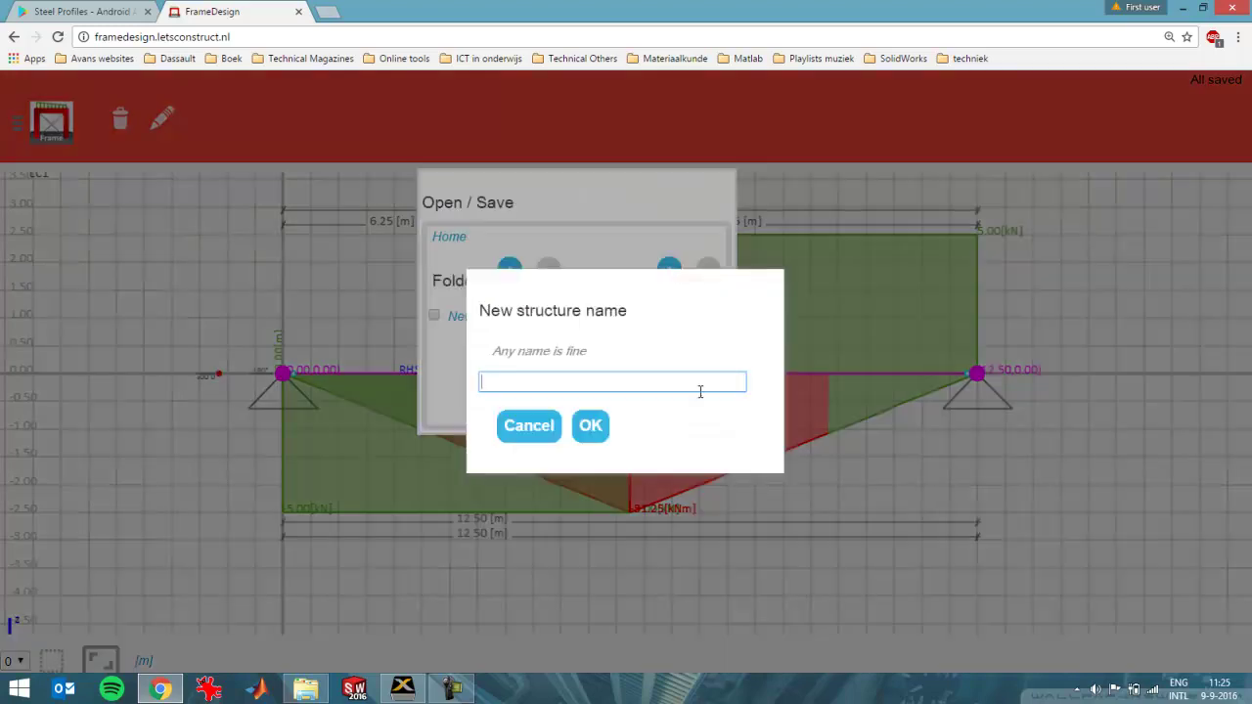
pyautogui.write('Beam 2')
pyautogui.click(590, 427)
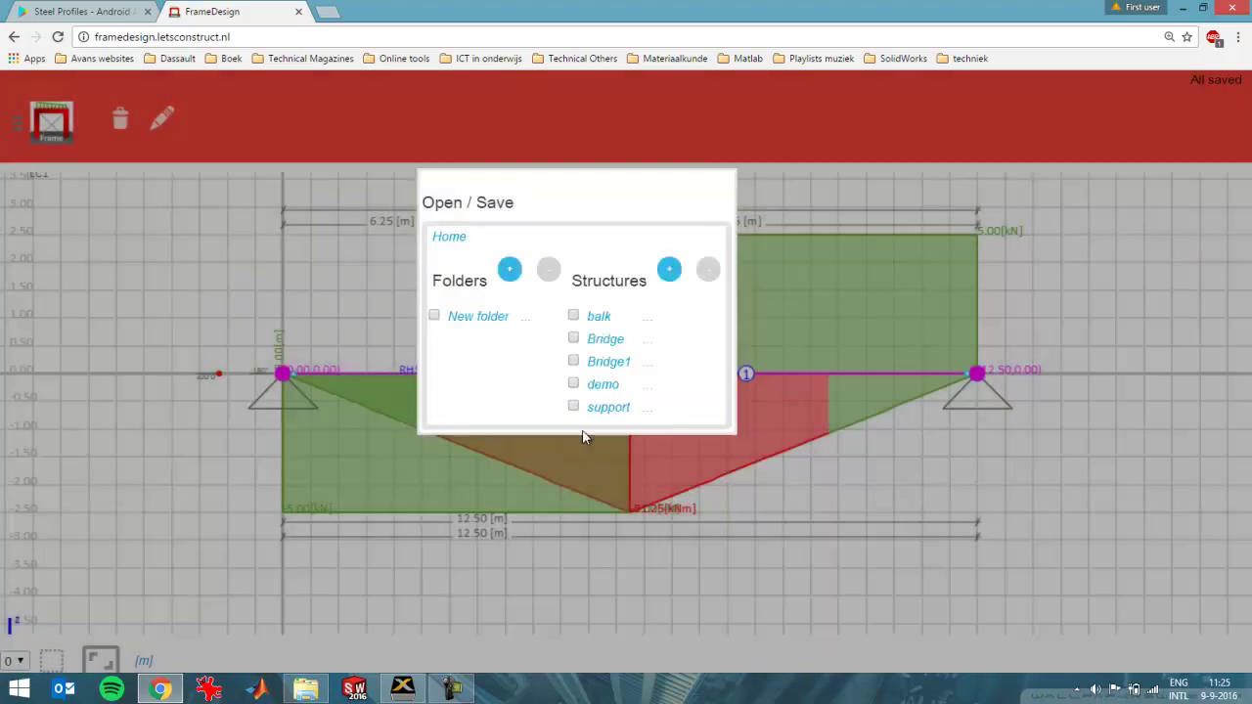
pyautogui.click(616, 340)
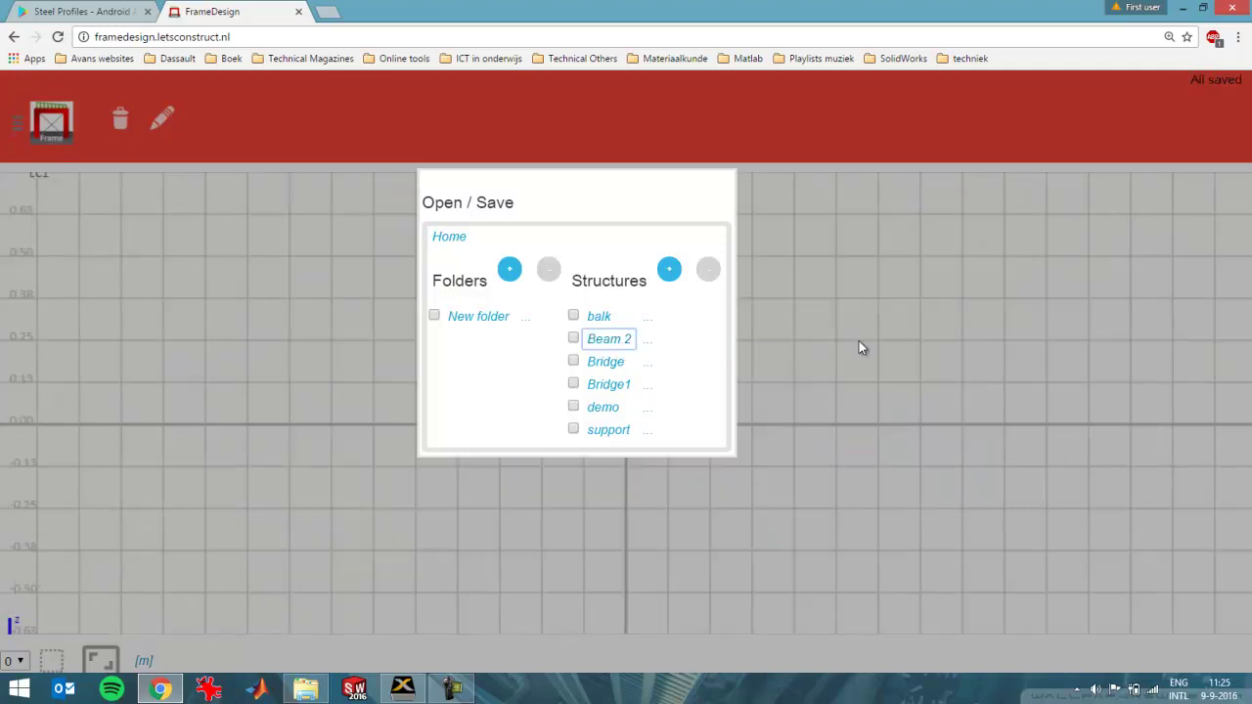
pyautogui.click(859, 341)
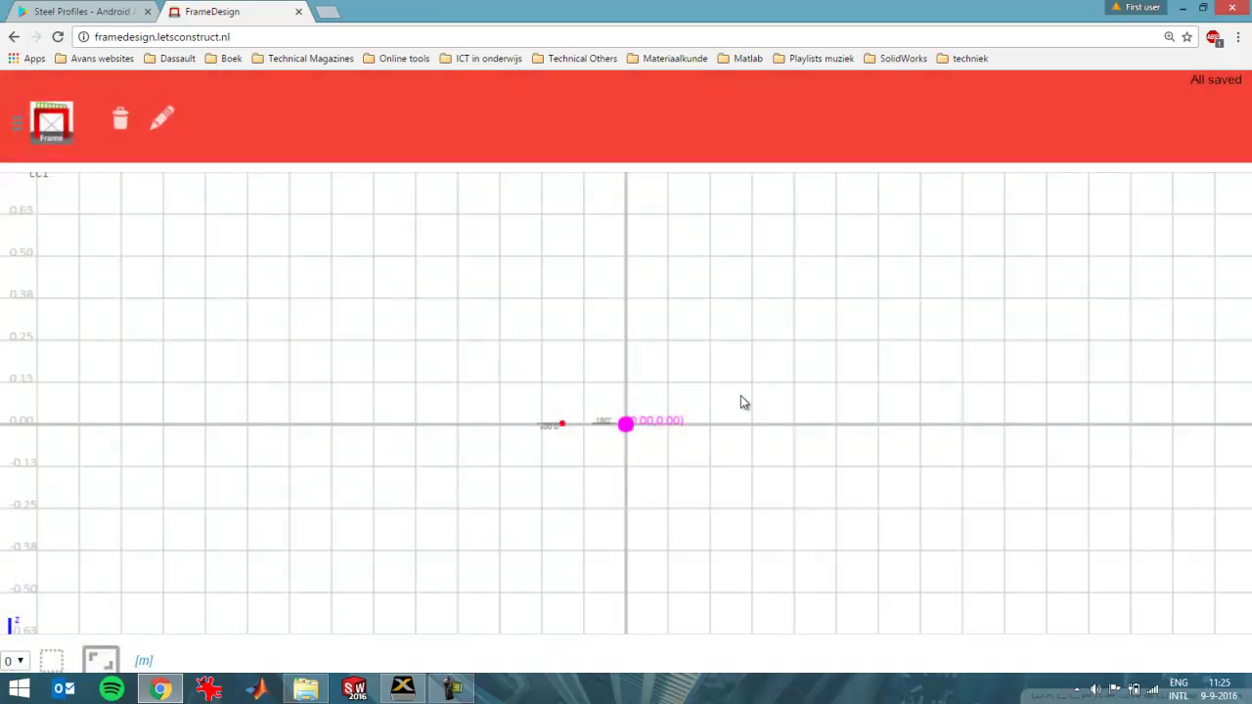
# Clear the leftover selected node at the origin of the empty Beam 2 structure
pyautogui.scroll(-1, 938, 423)
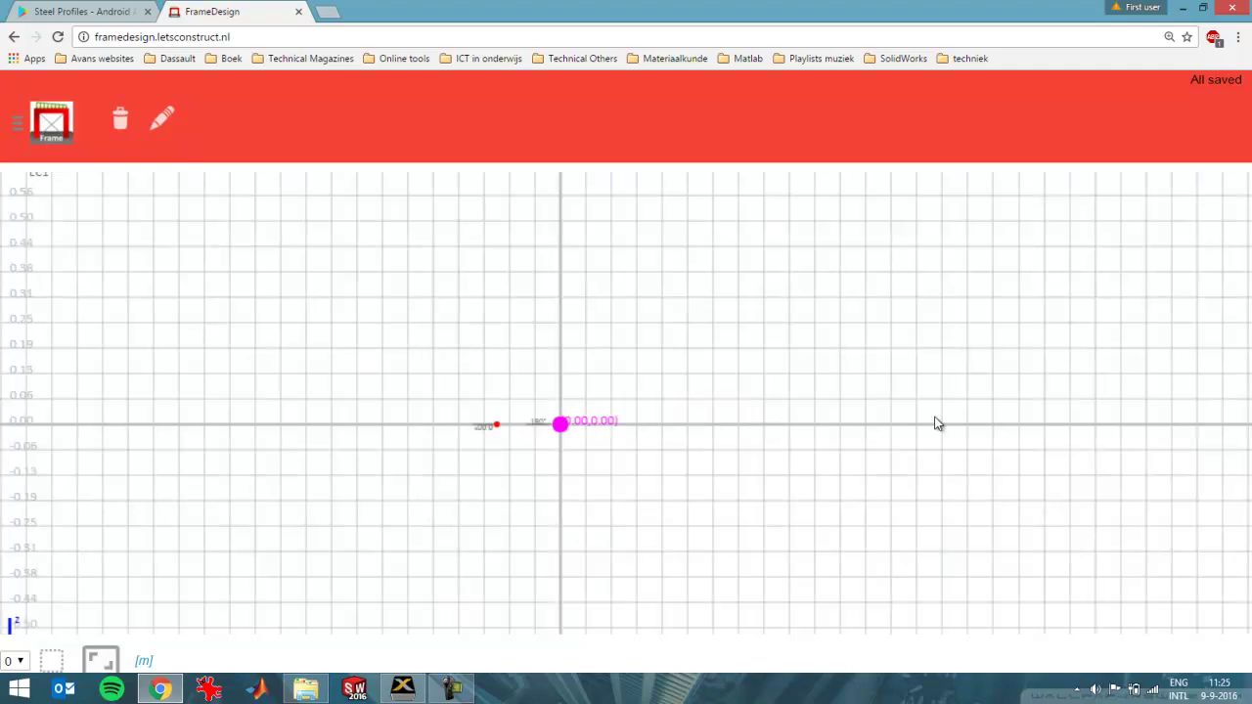
pyautogui.moveTo(937, 423); pyautogui.dragTo(601, 417)
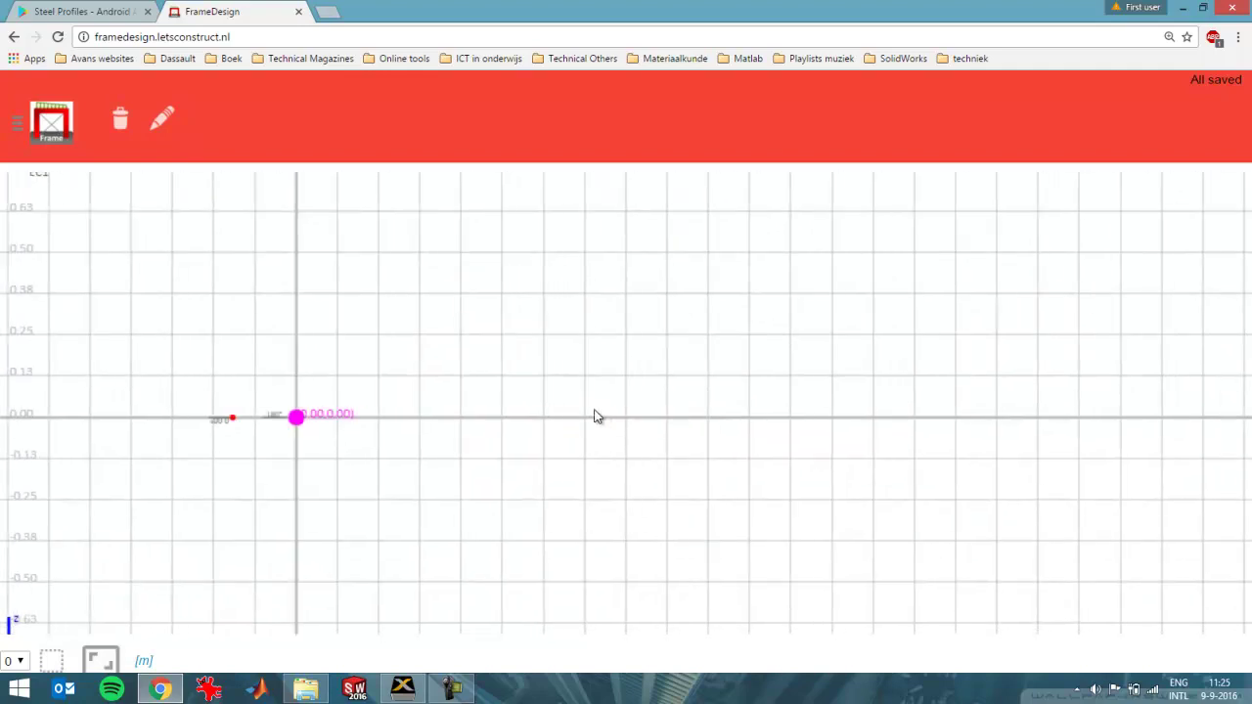
pyautogui.click(158, 123)
pyautogui.click(273, 200)
pyautogui.press('Delete')
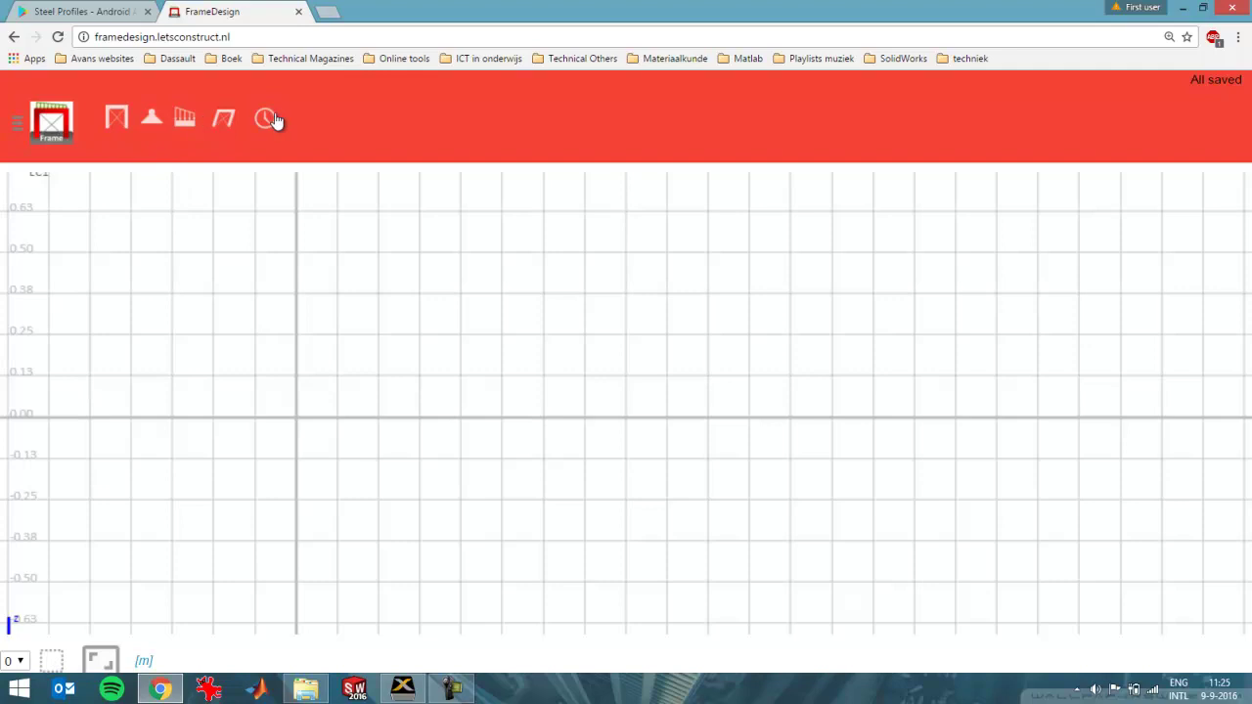
# Draw a horizontal beam 1.00 m long with hinges at both ends, starting at the origin
pyautogui.click(119, 124)
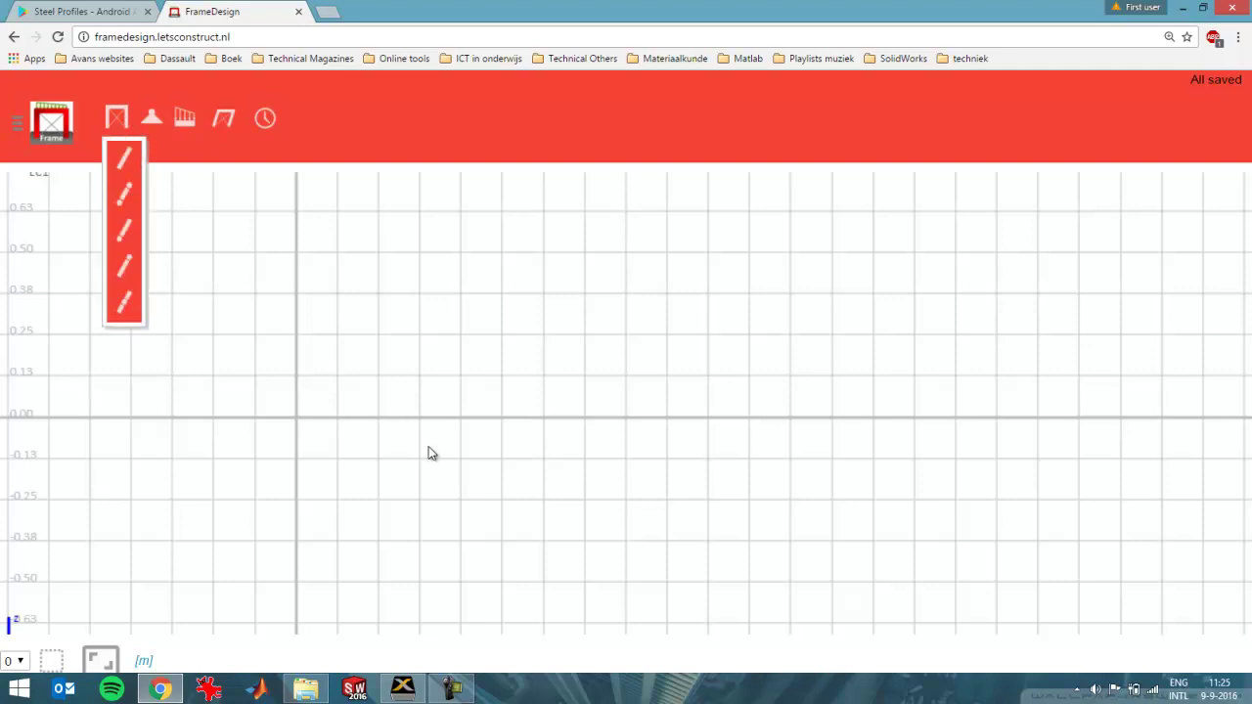
pyautogui.click(122, 199)
pyautogui.moveTo(296, 419); pyautogui.dragTo(625, 418)
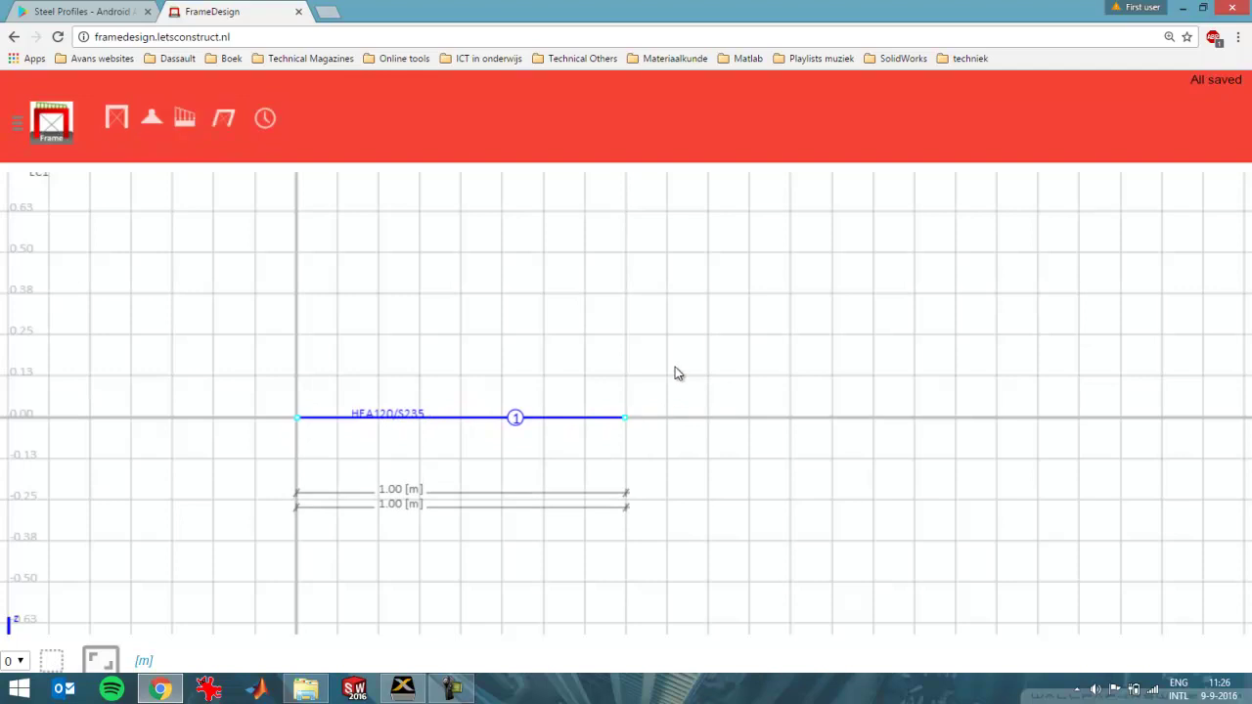
# Examine the hinged connections at both ends of the new beam up close
pyautogui.scroll(-1, 617, 433)
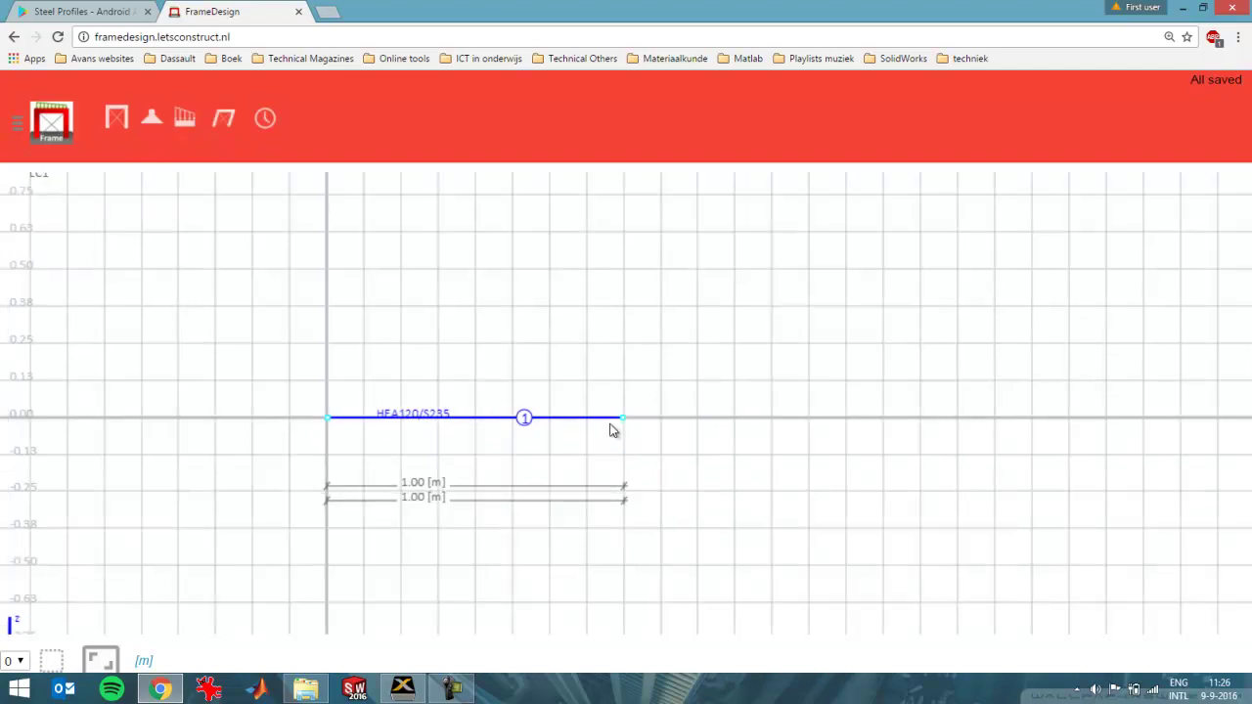
pyautogui.scroll(5, 610, 430)
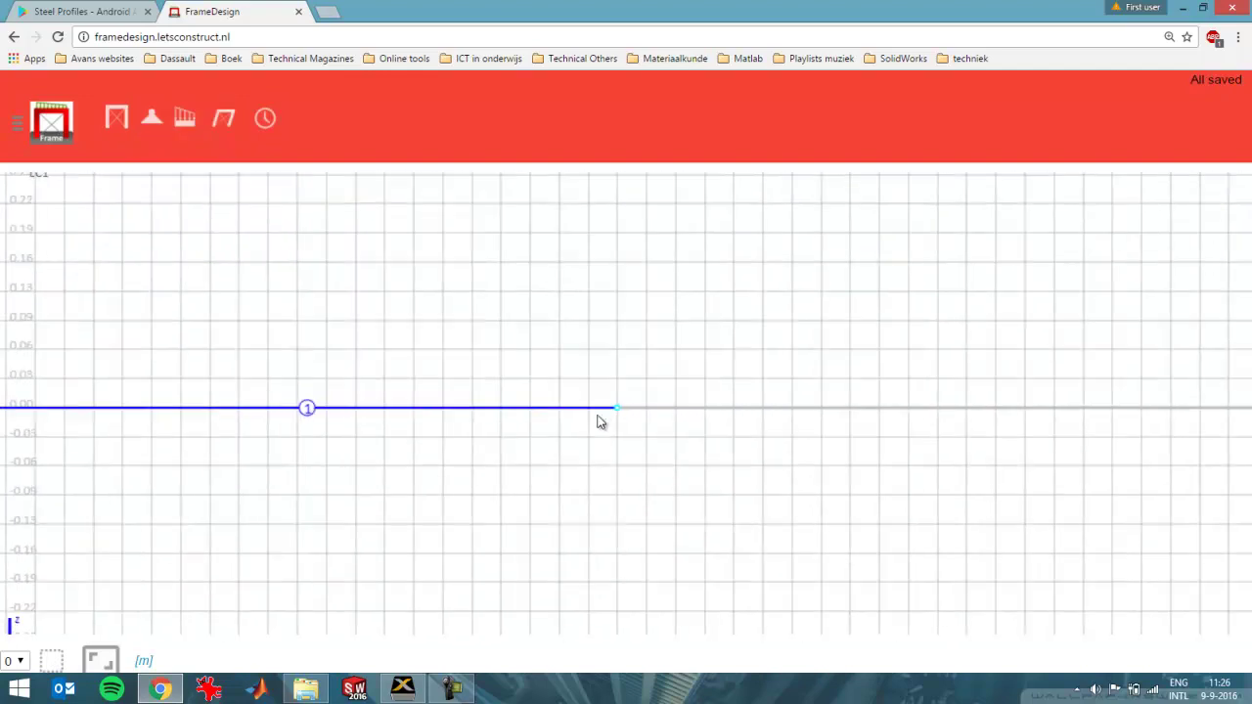
pyautogui.moveTo(620, 406); pyautogui.dragTo(589, 406)
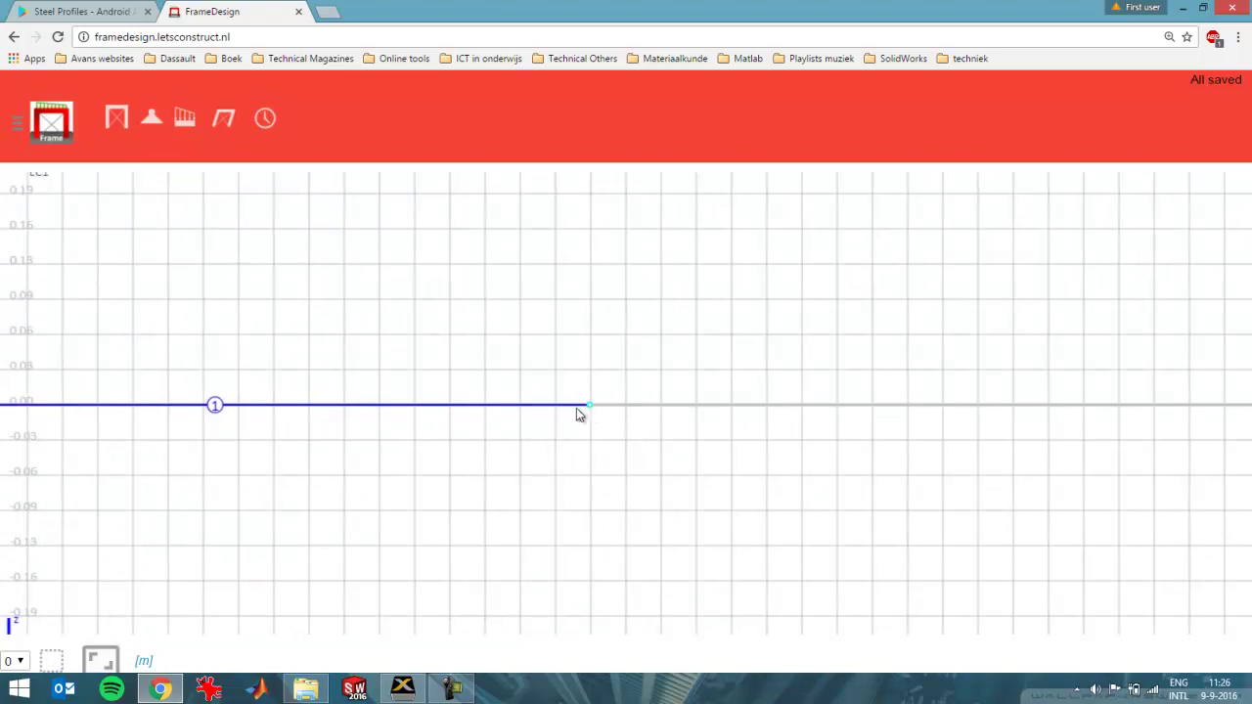
pyautogui.click(586, 407)
pyautogui.moveTo(592, 407)
pyautogui.mouseDown()
pyautogui.moveTo(564, 408)
pyautogui.moveTo(592, 409)
pyautogui.mouseUp()
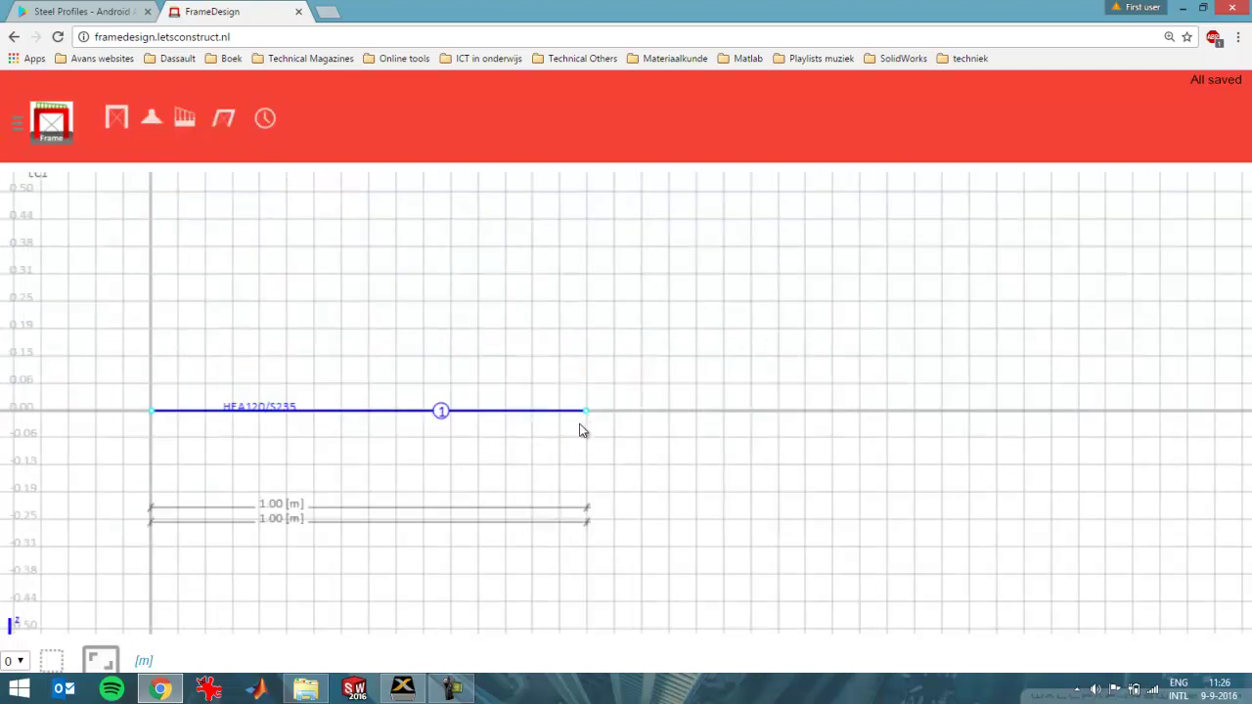
pyautogui.scroll(-1, 459, 447)
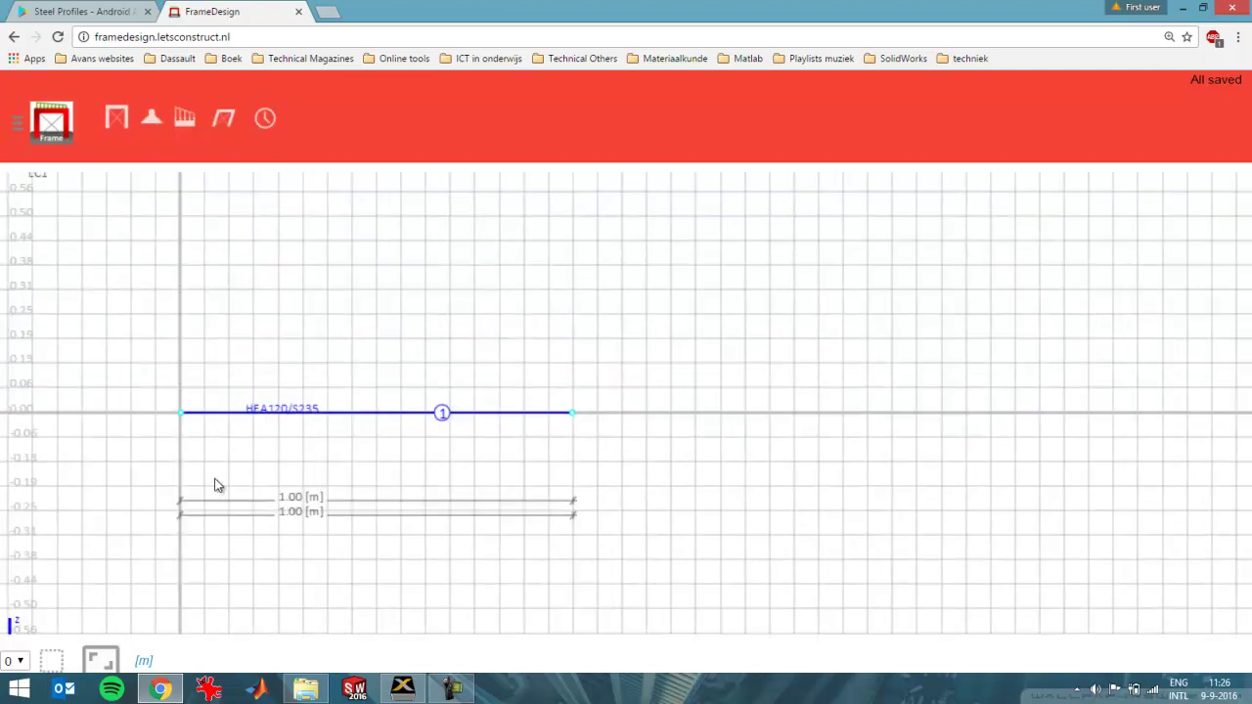
pyautogui.scroll(1, 210, 451)
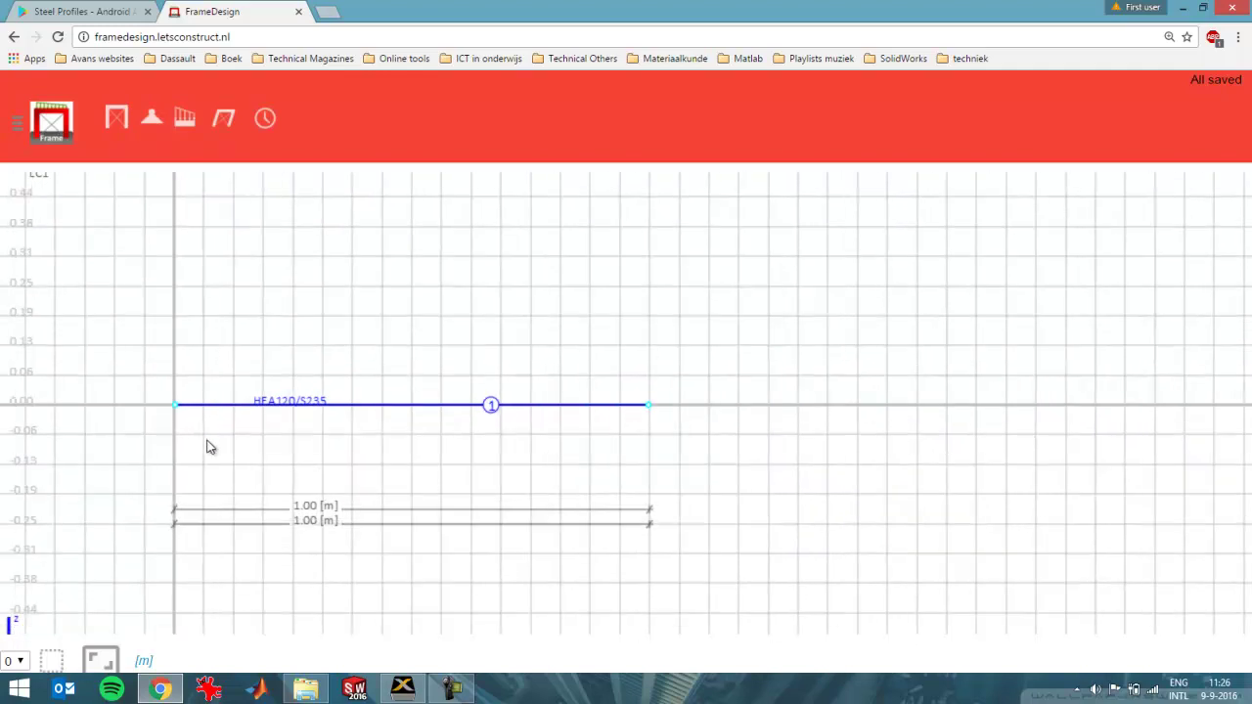
pyautogui.scroll(-1, 201, 426)
pyautogui.scroll(1, 199, 423)
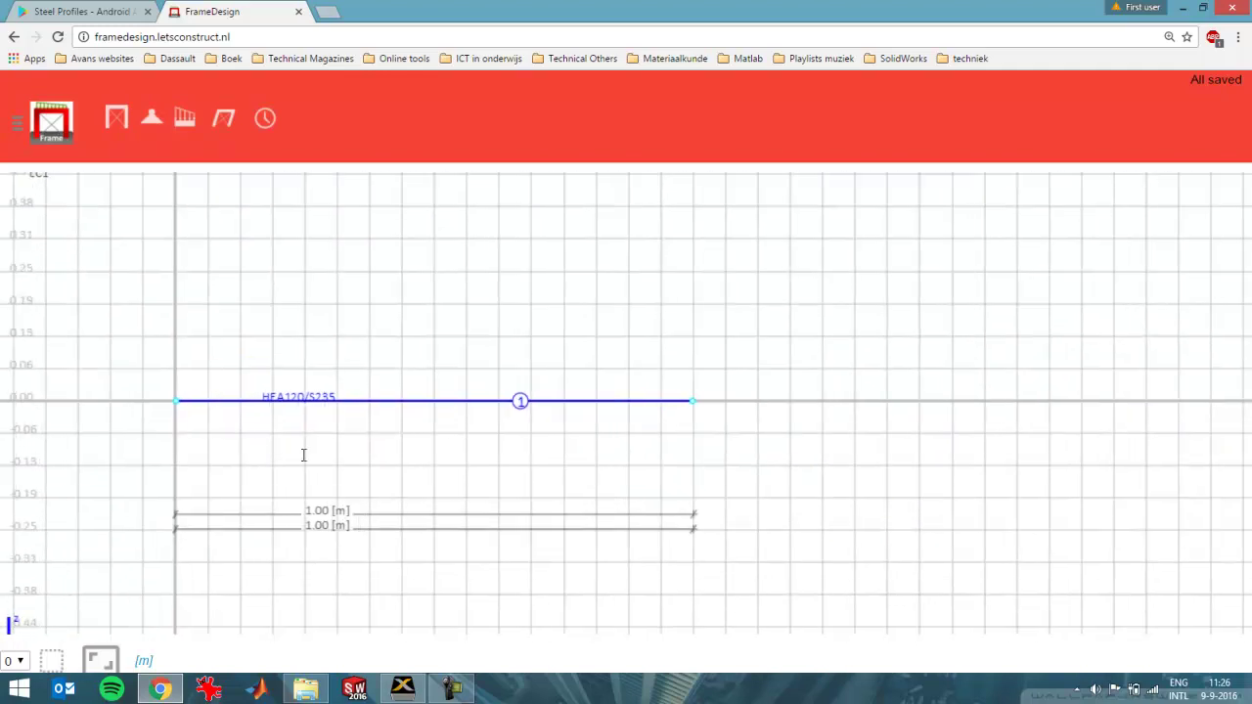
pyautogui.moveTo(252, 450); pyautogui.dragTo(362, 456)
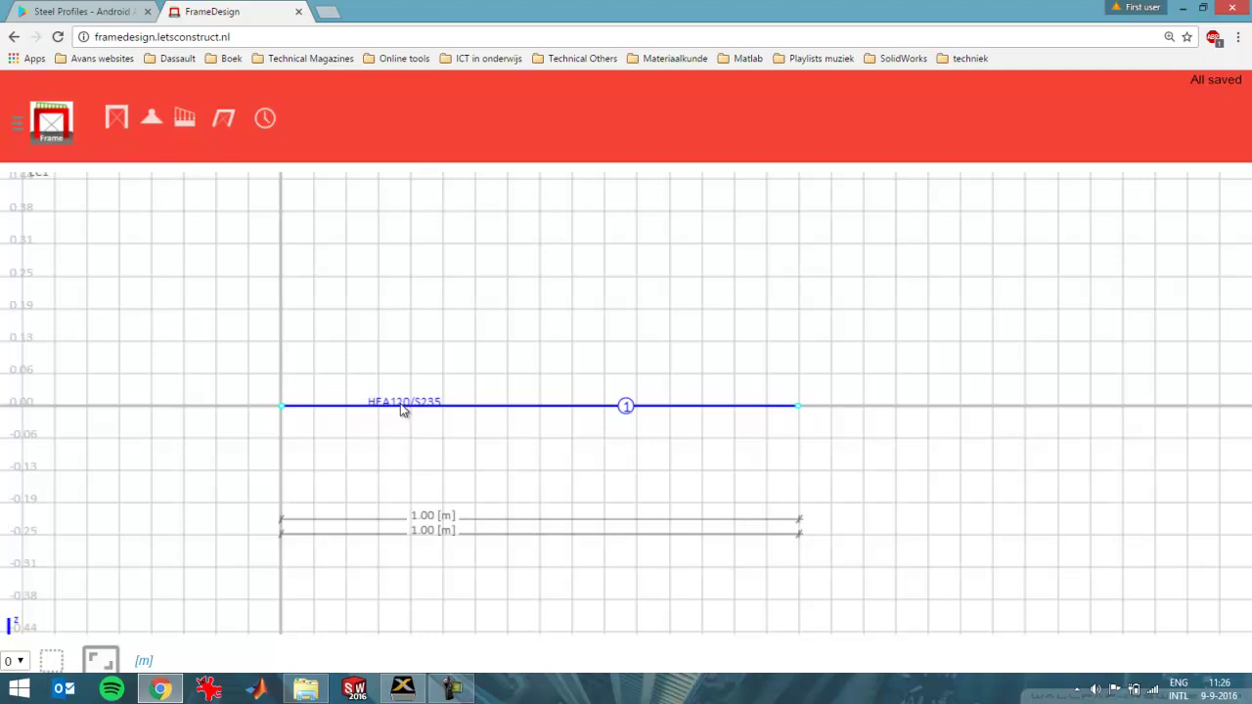
# Open the profile selection for the 1.00 m beam and browse the library's HEA profiles
pyautogui.click(428, 412)
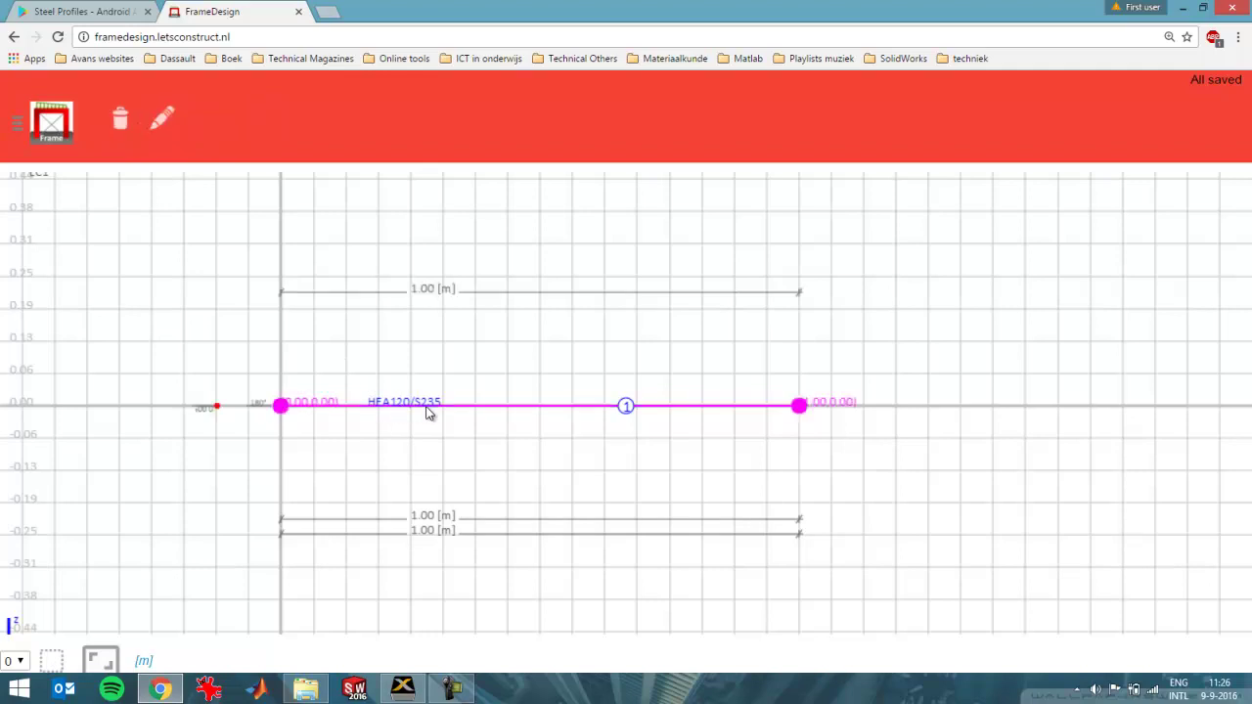
pyautogui.click(163, 119)
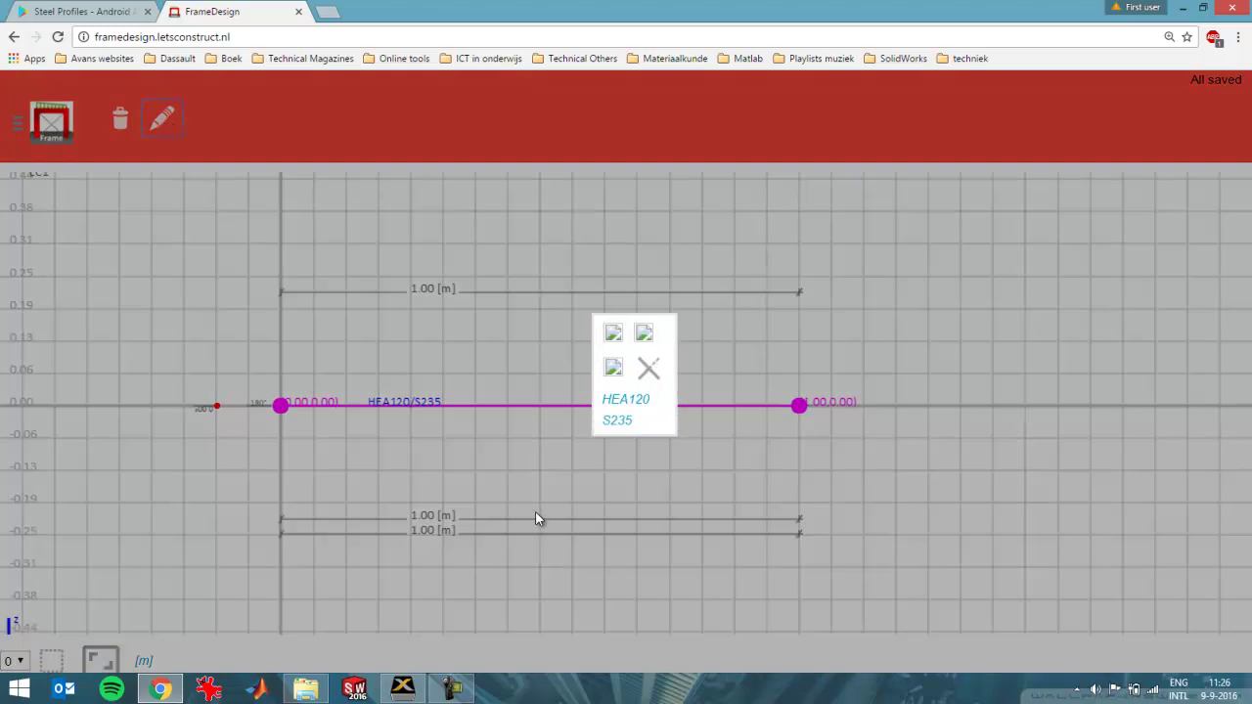
pyautogui.click(619, 404)
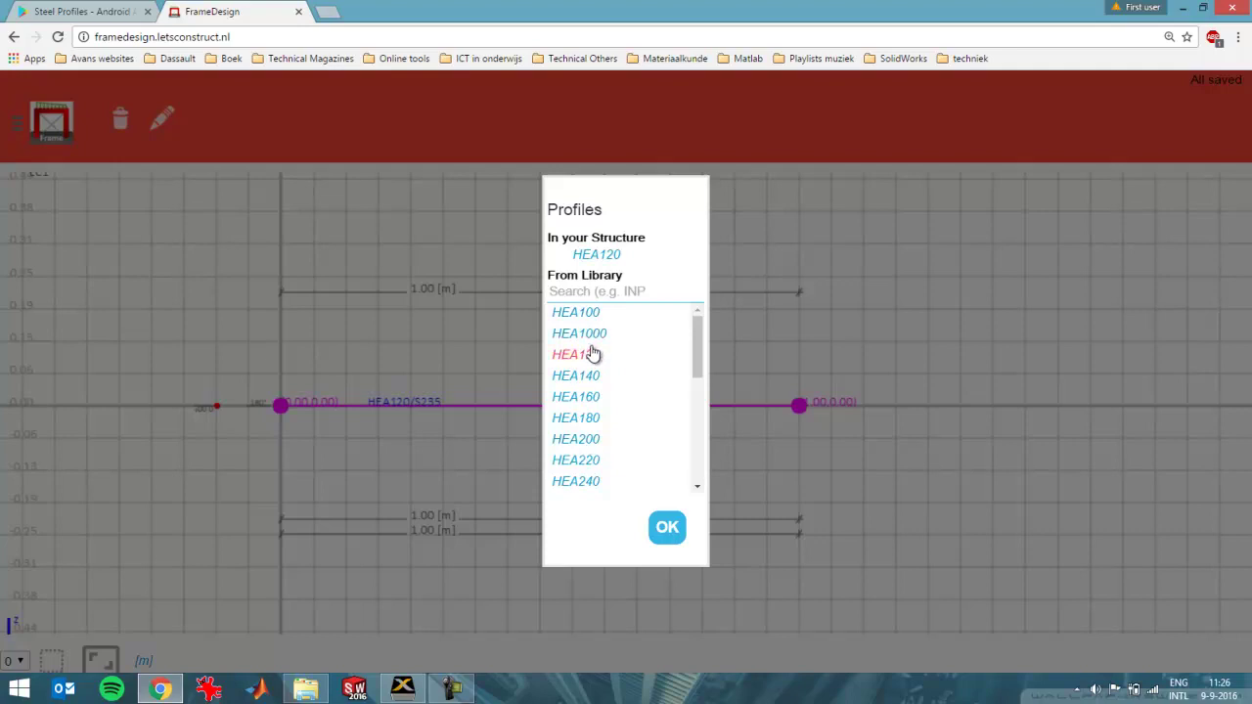
pyautogui.moveTo(694, 361)
pyautogui.mouseDown()
pyautogui.moveTo(697, 483)
pyautogui.moveTo(693, 343)
pyautogui.mouseUp()
# Switch to the Steel Profiles page on Google Play and look over the app's listing and profile screenshots
pyautogui.click(98, 16)
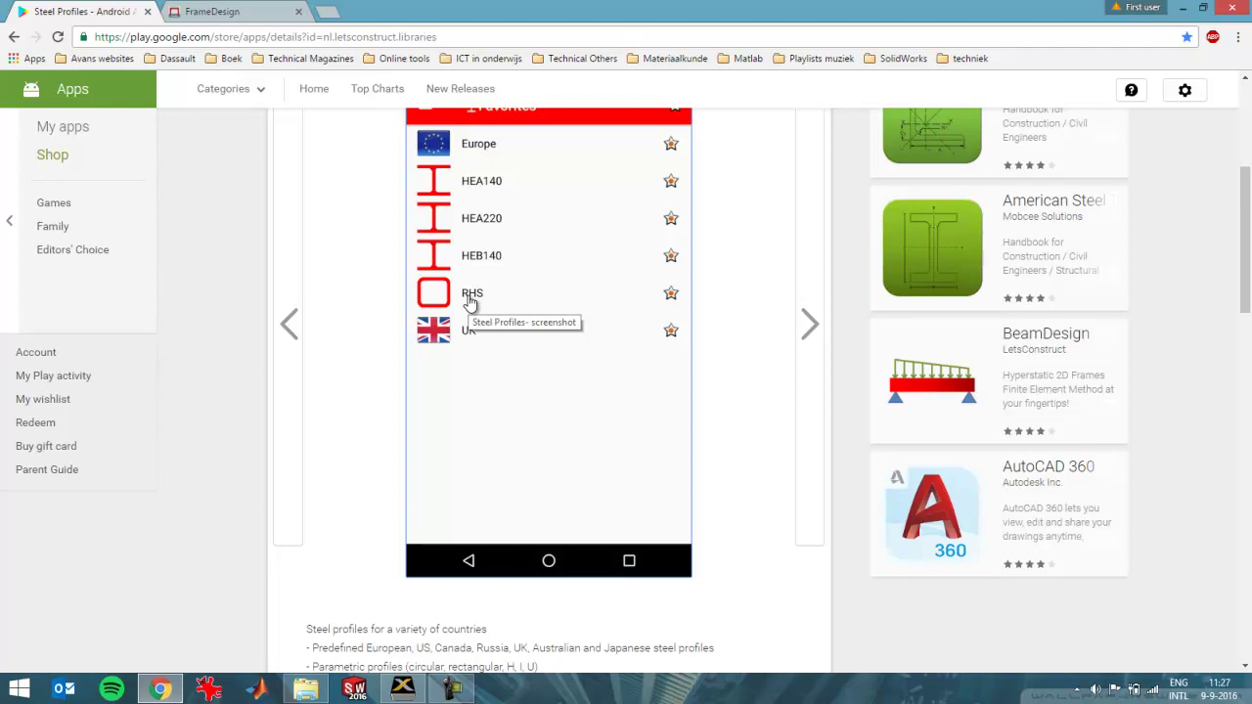
pyautogui.scroll(3, 497, 368)
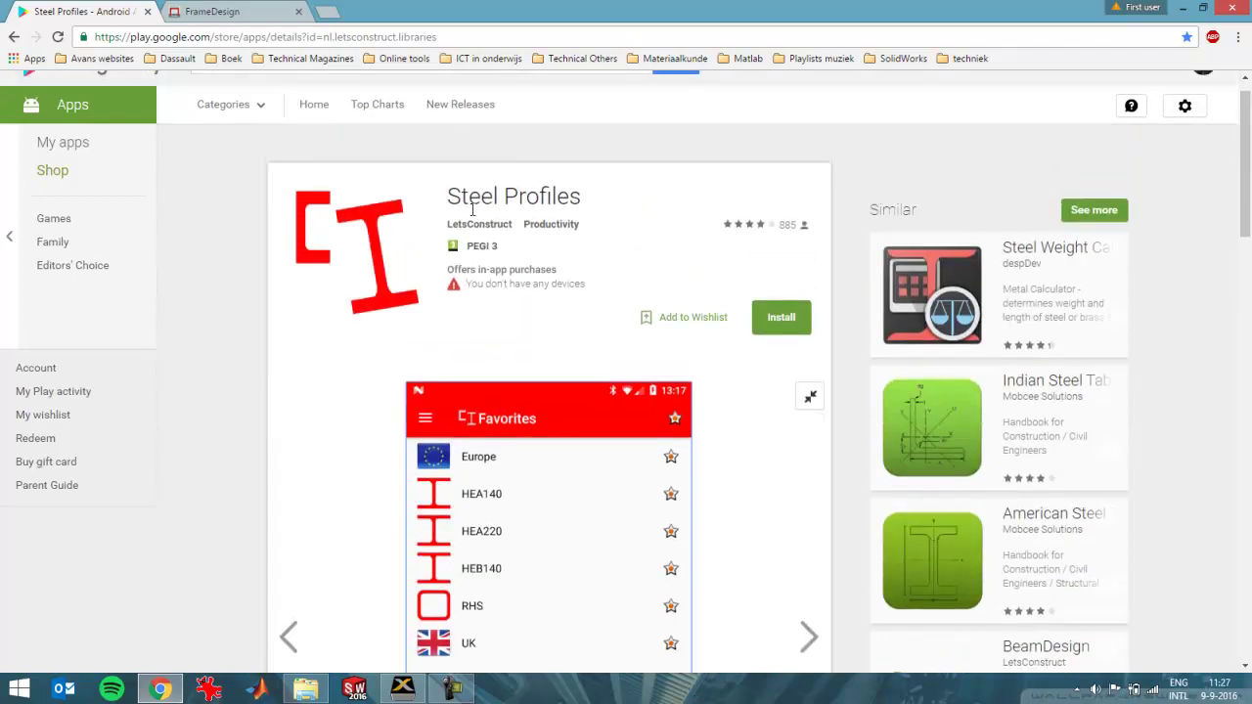
pyautogui.scroll(-1, 489, 249)
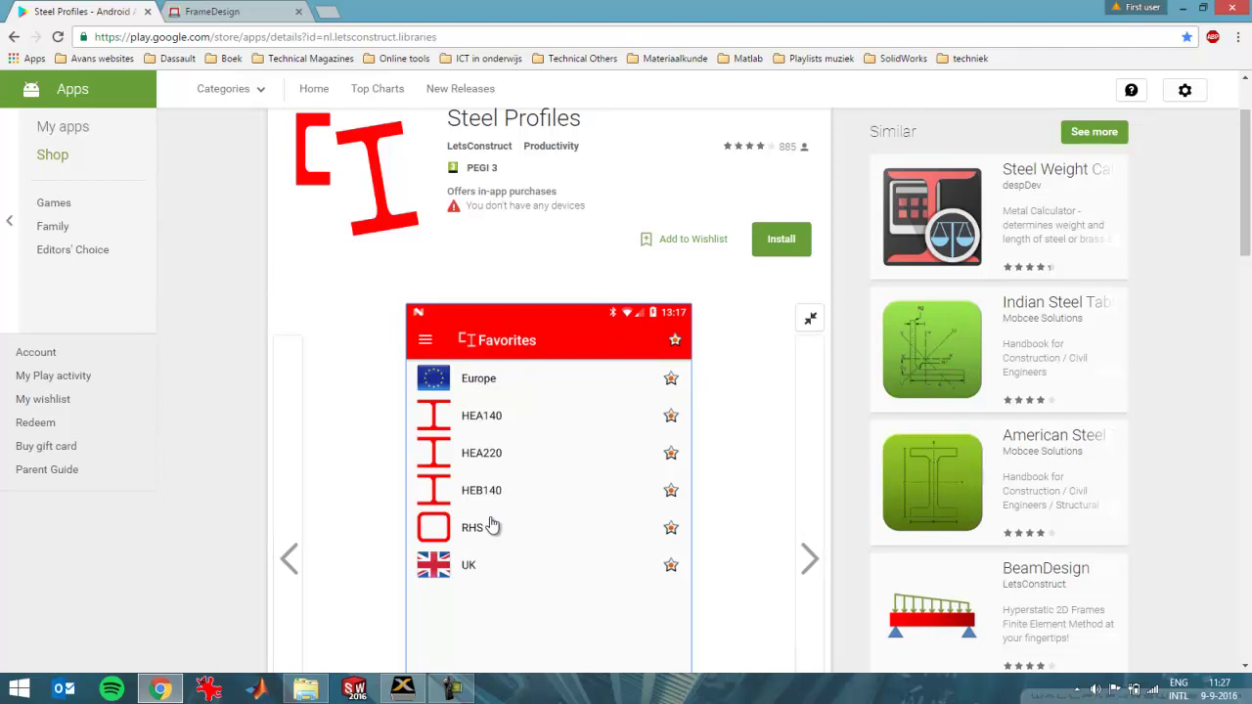
# Return to FrameDesign, search the profile library for rhs100 and assign RHS100x100x5 to the beam
pyautogui.click(233, 12)
pyautogui.click(608, 293)
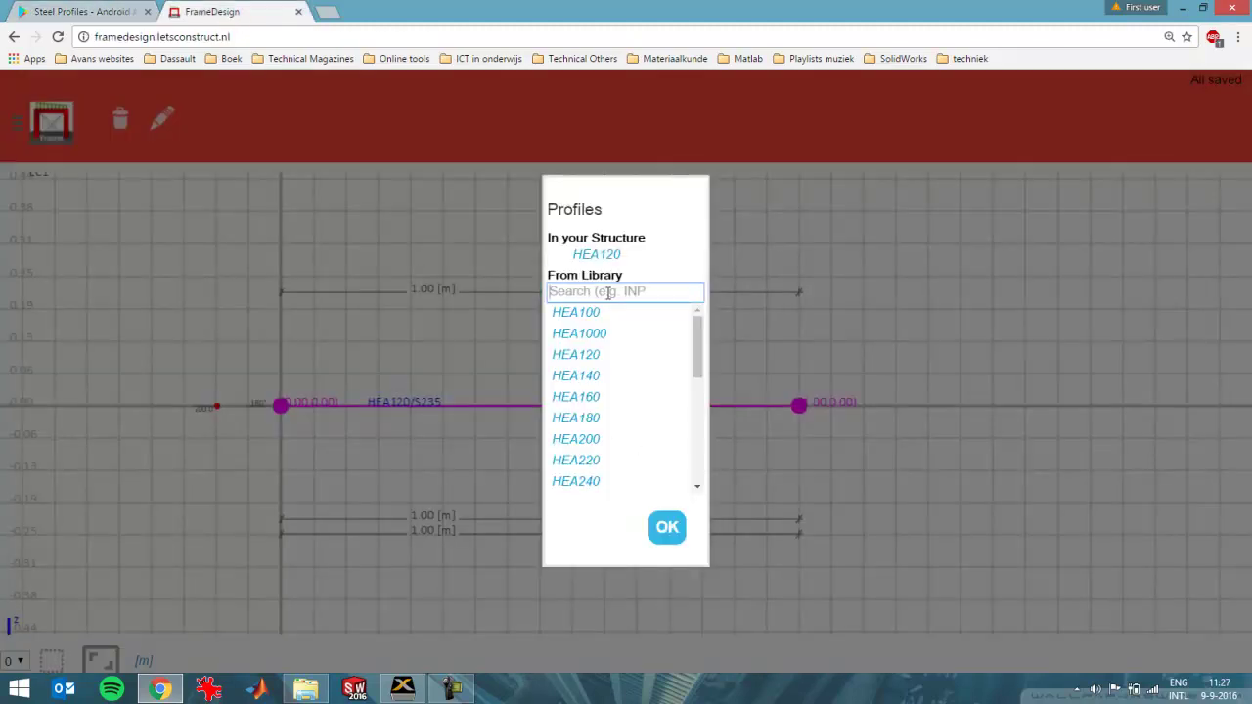
pyautogui.write('rhs100')
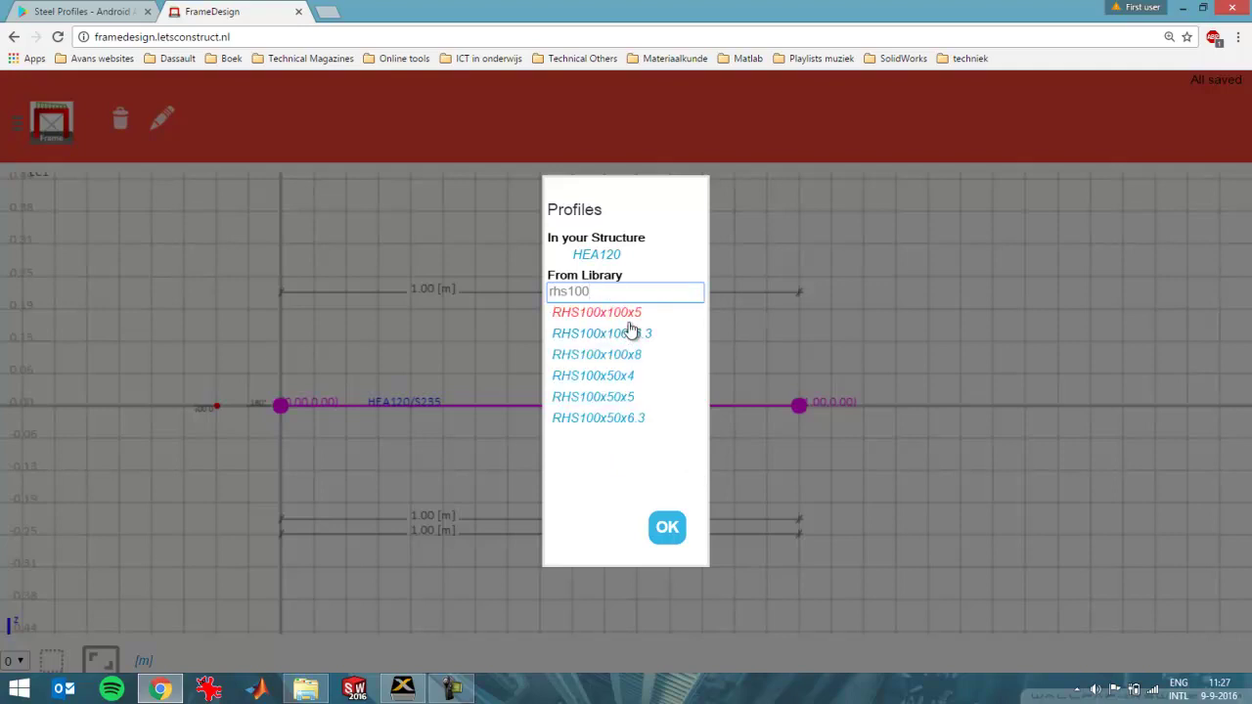
pyautogui.click(631, 319)
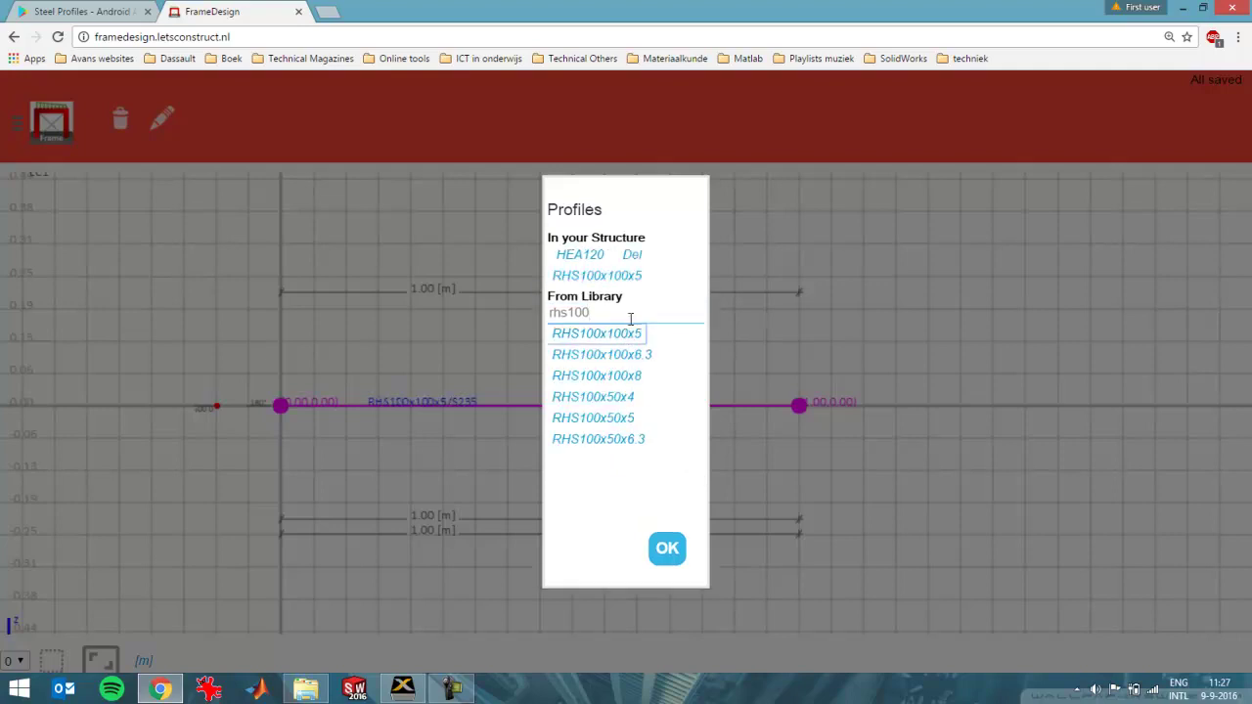
pyautogui.click(680, 550)
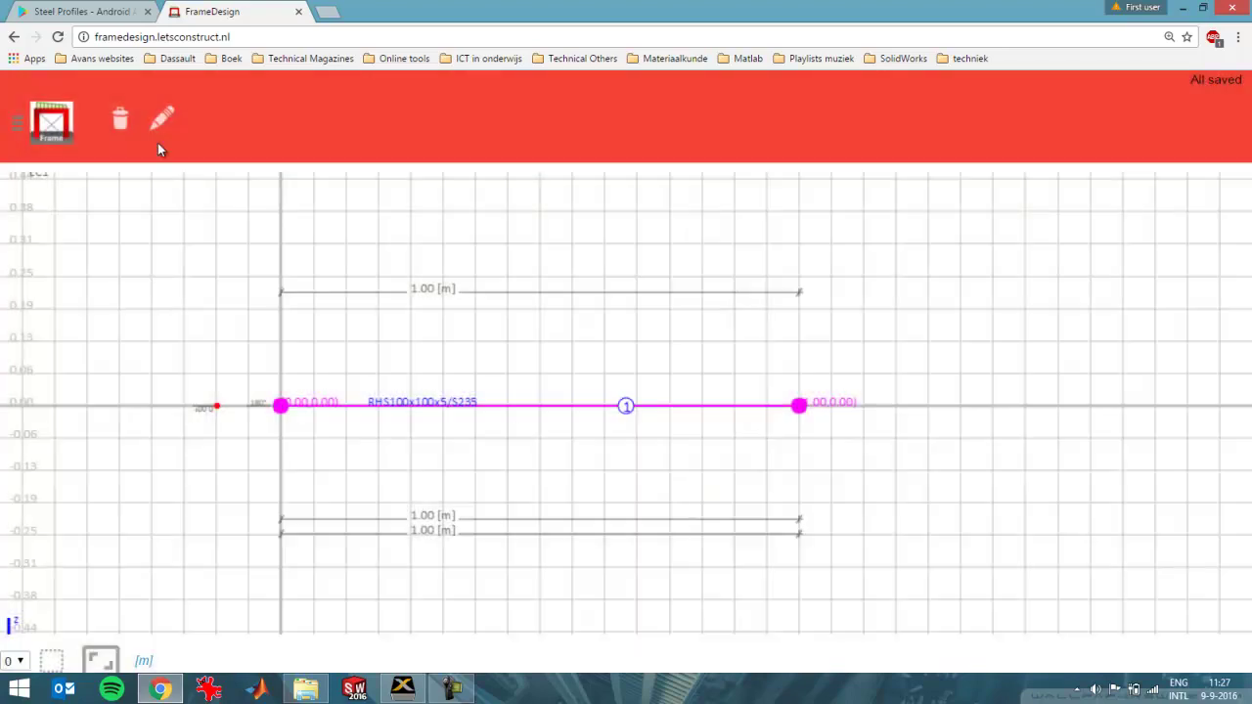
# Revisit the Steel Profiles listing on Google Play, return to FrameDesign and clear the beam selection
pyautogui.click(83, 11)
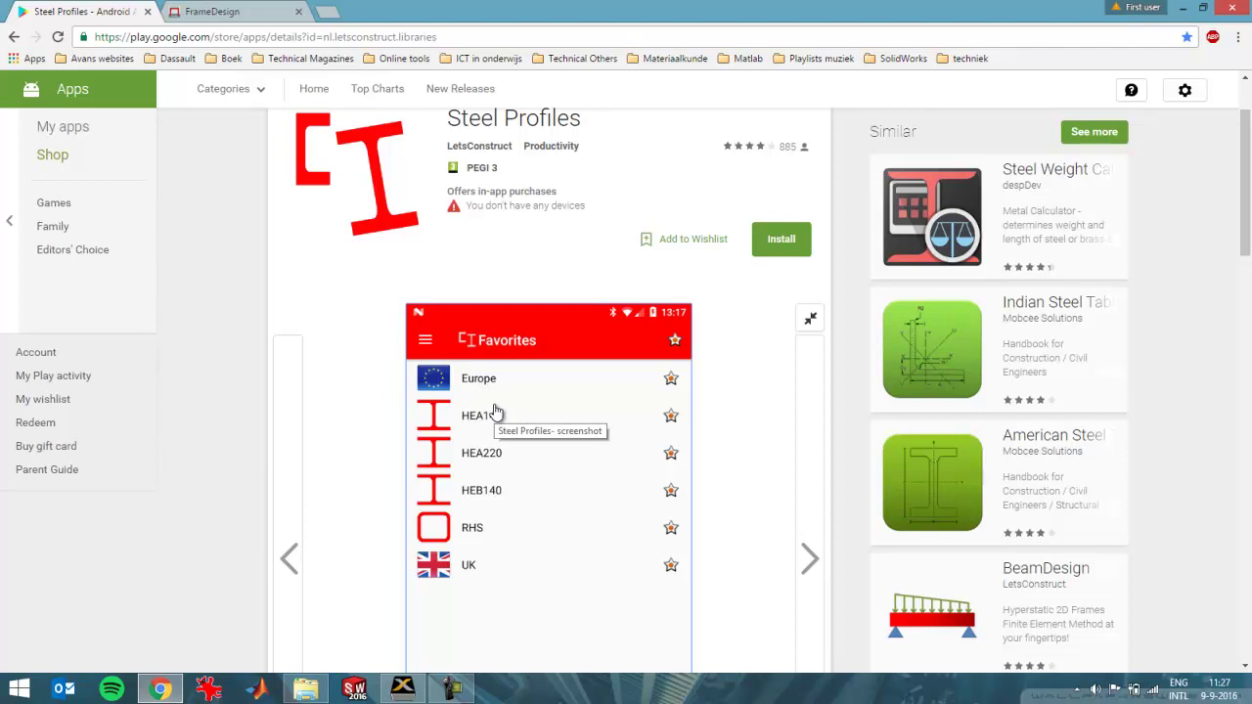
pyautogui.click(270, 12)
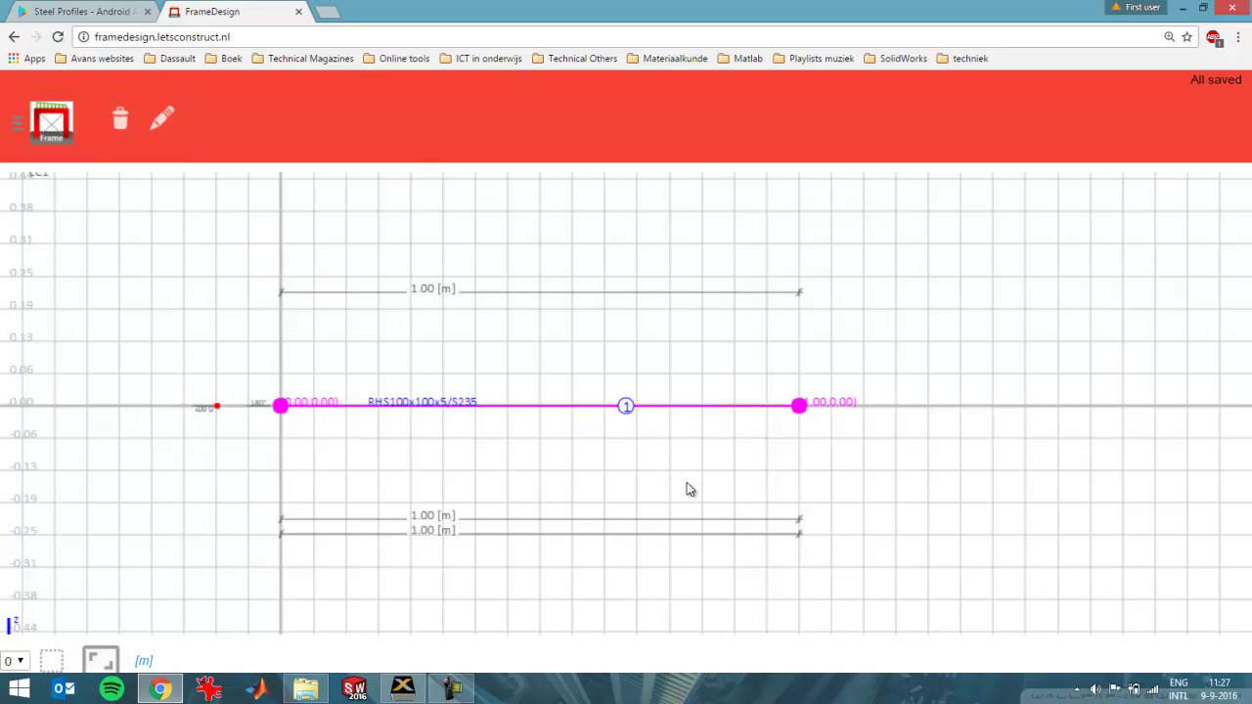
pyautogui.click(204, 319)
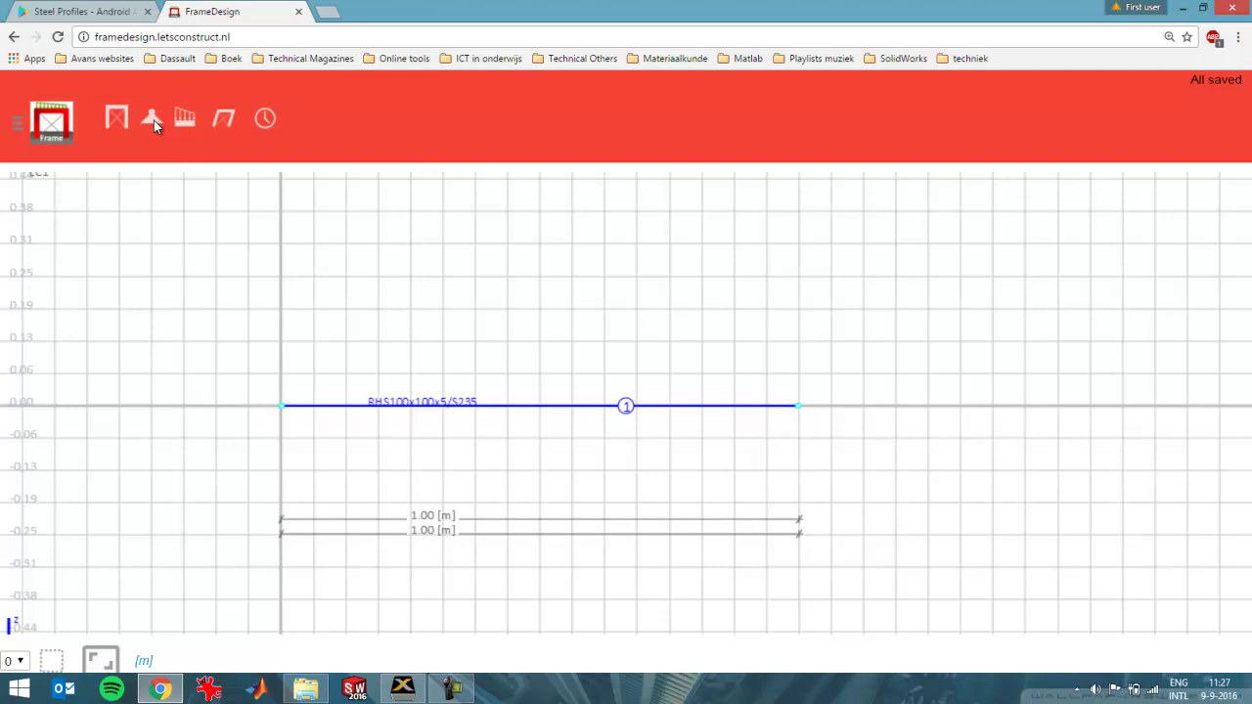
# Place a fixed hinged support at the beam's start node and a roller support at its end node
pyautogui.click(153, 121)
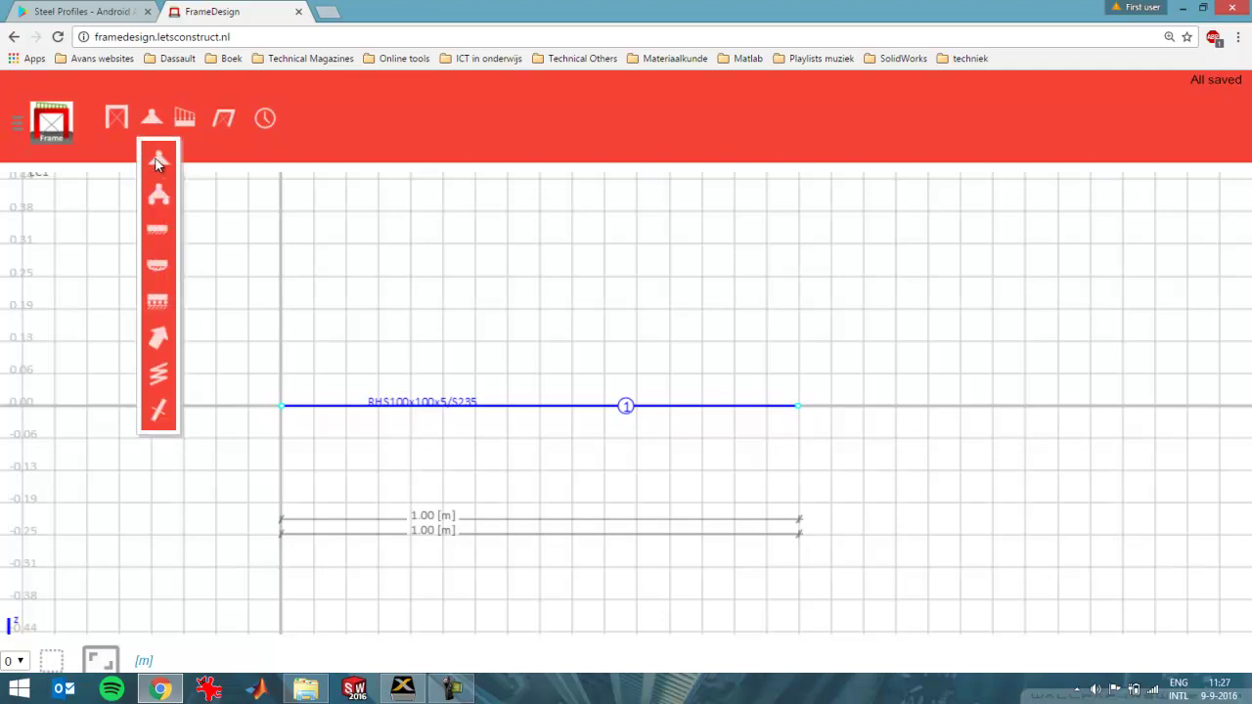
pyautogui.click(157, 164)
pyautogui.click(282, 409)
pyautogui.click(152, 119)
pyautogui.click(162, 198)
pyautogui.click(799, 411)
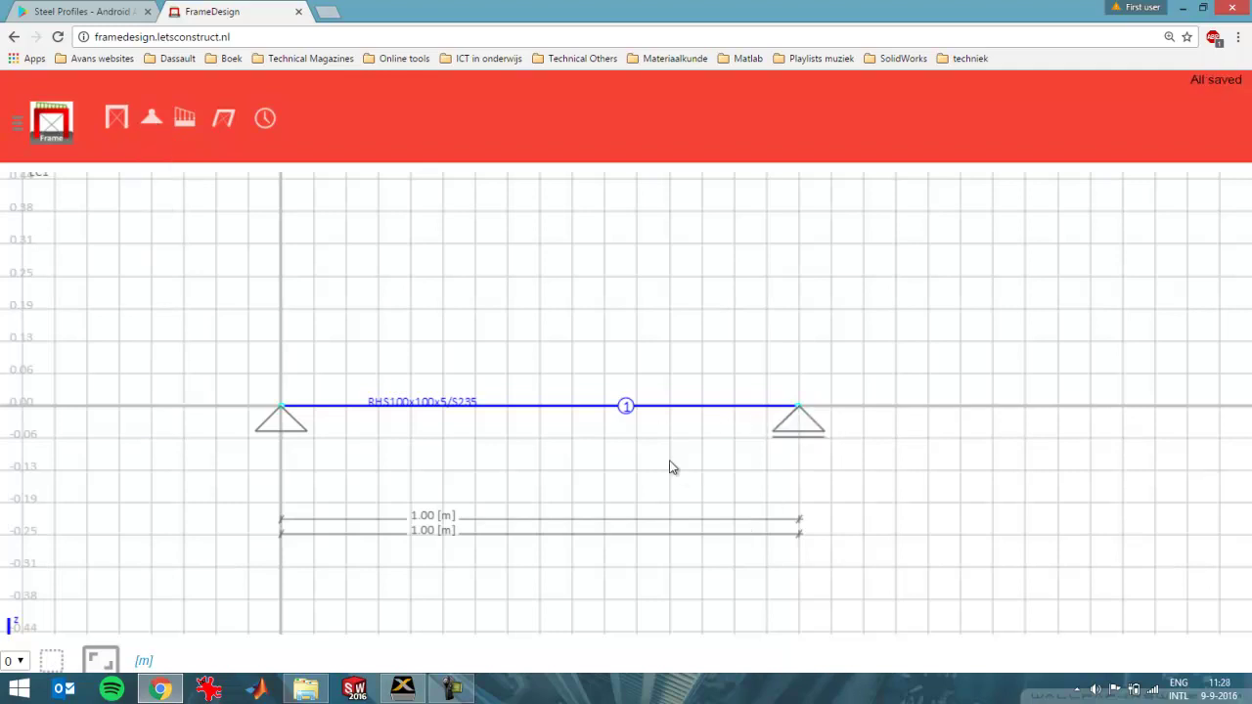
# Place a vertical 10.00 kN point force at the middle of the beam and review its size, rotation and location settings
pyautogui.click(182, 119)
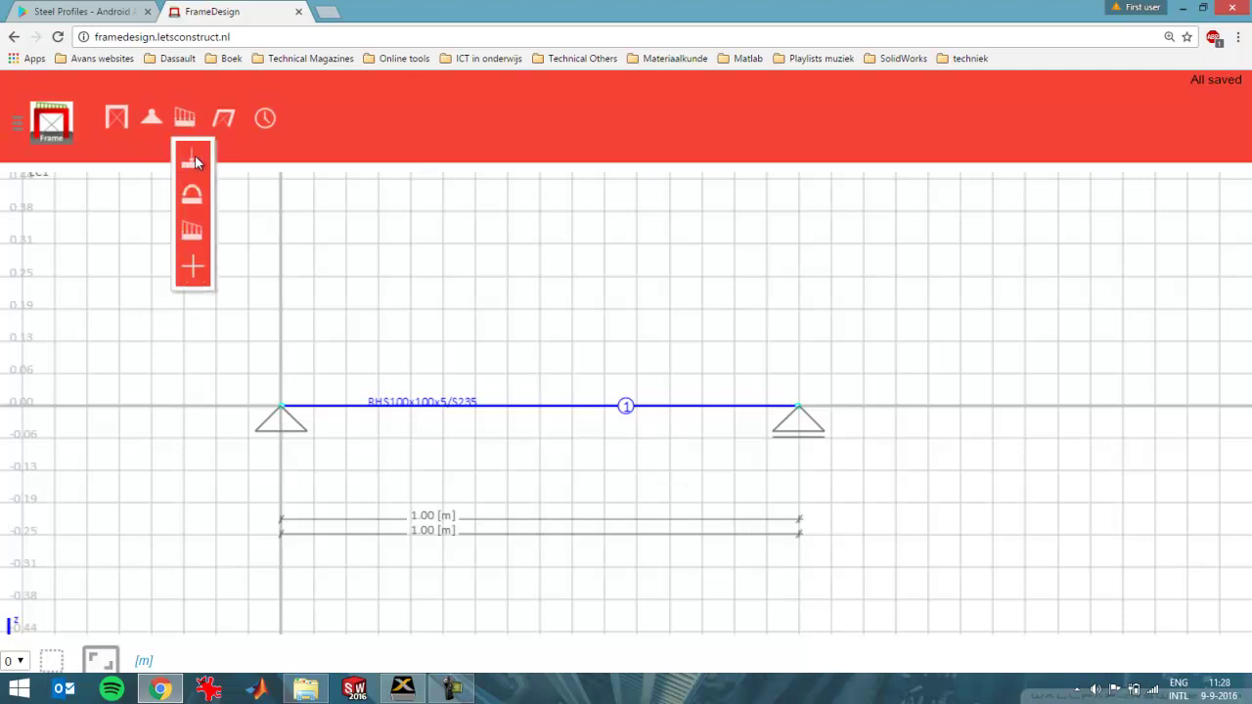
pyautogui.click(538, 406)
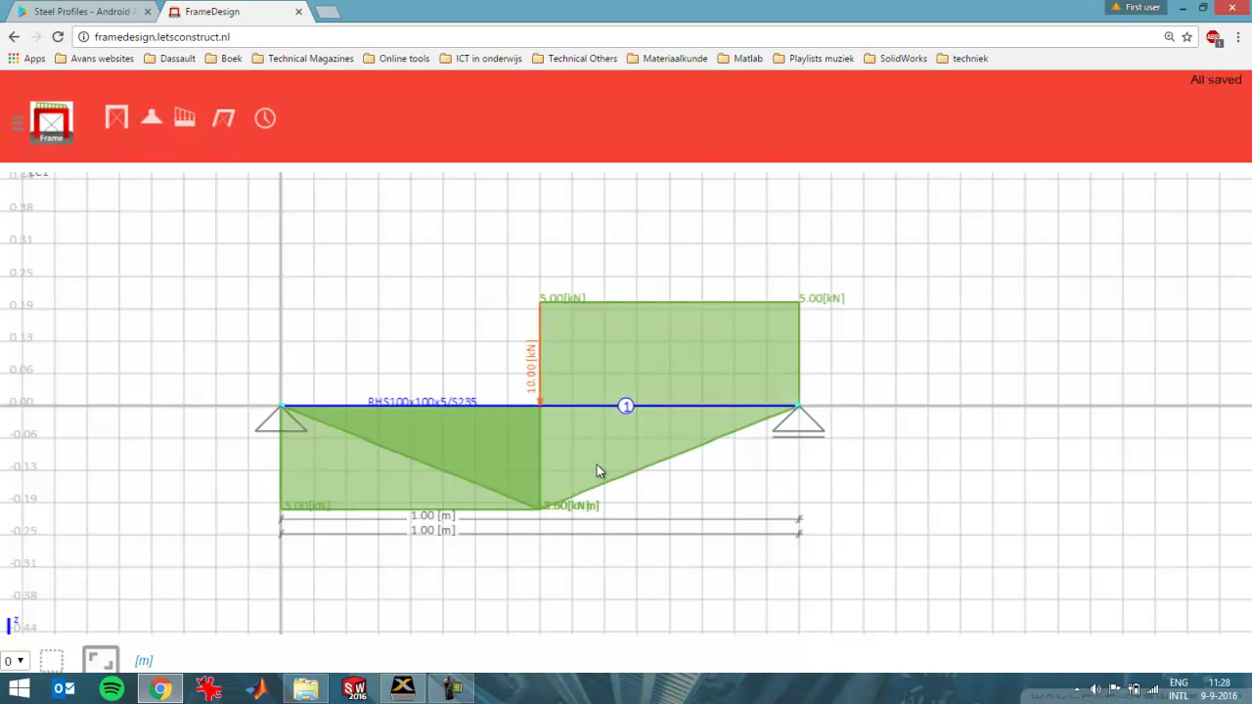
pyautogui.click(537, 370)
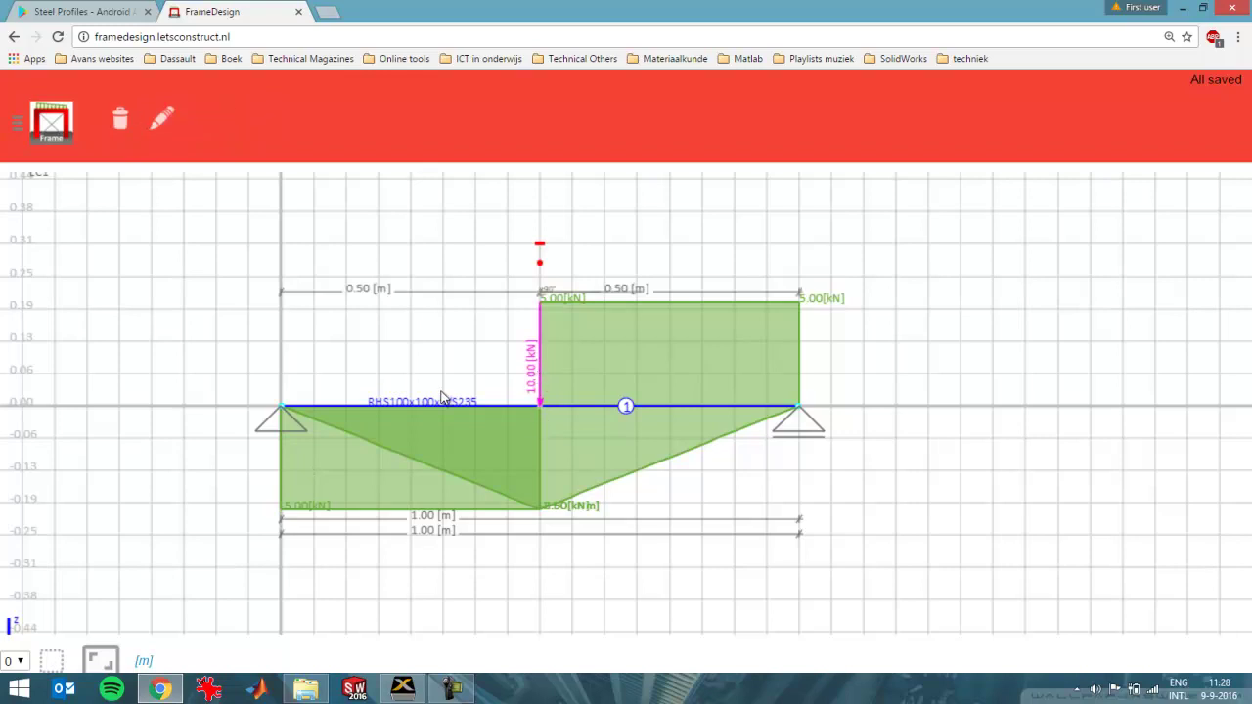
pyautogui.click(161, 125)
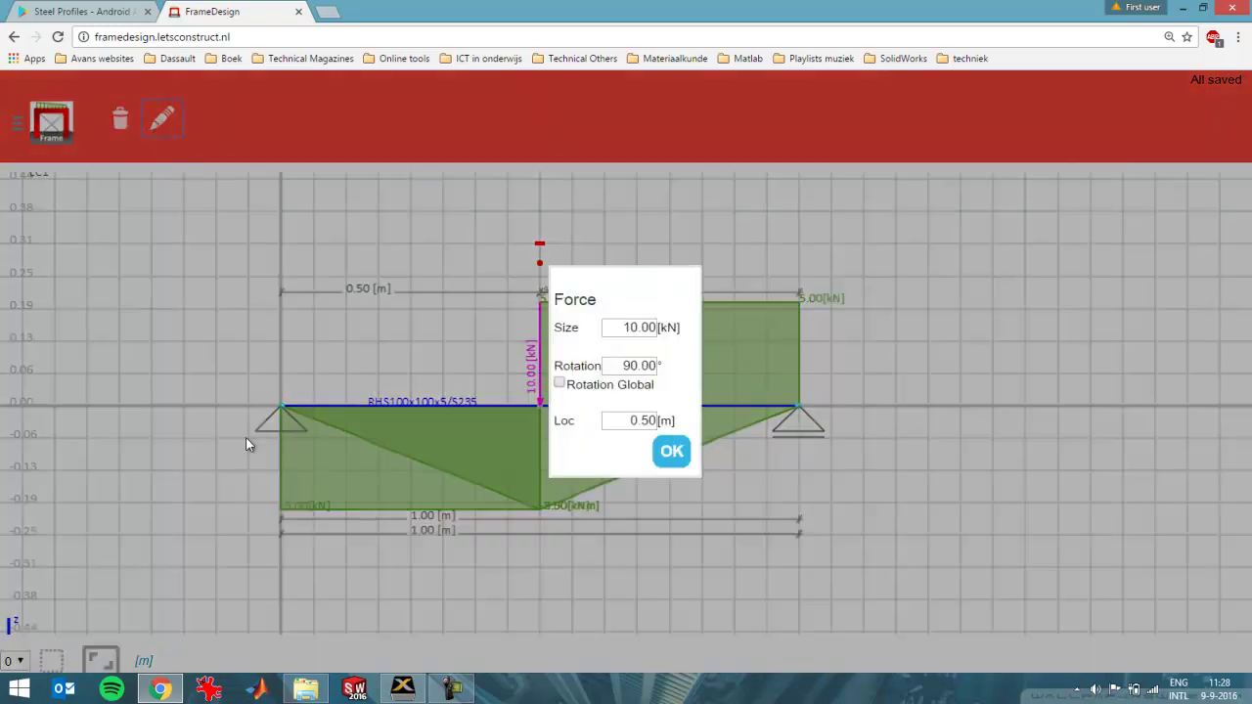
pyautogui.click(636, 331)
pyautogui.click(674, 455)
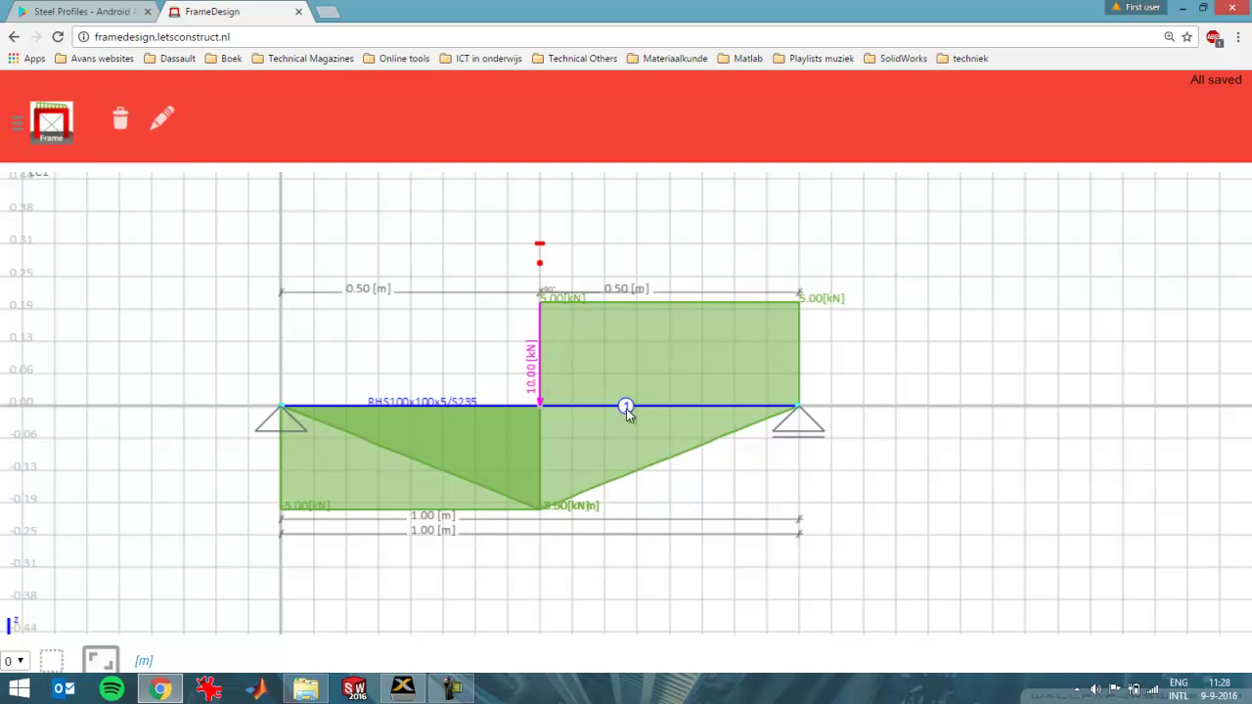
# Lengthen the beam to 2.00 m by moving its roller-supported end horizontally
pyautogui.click(690, 407)
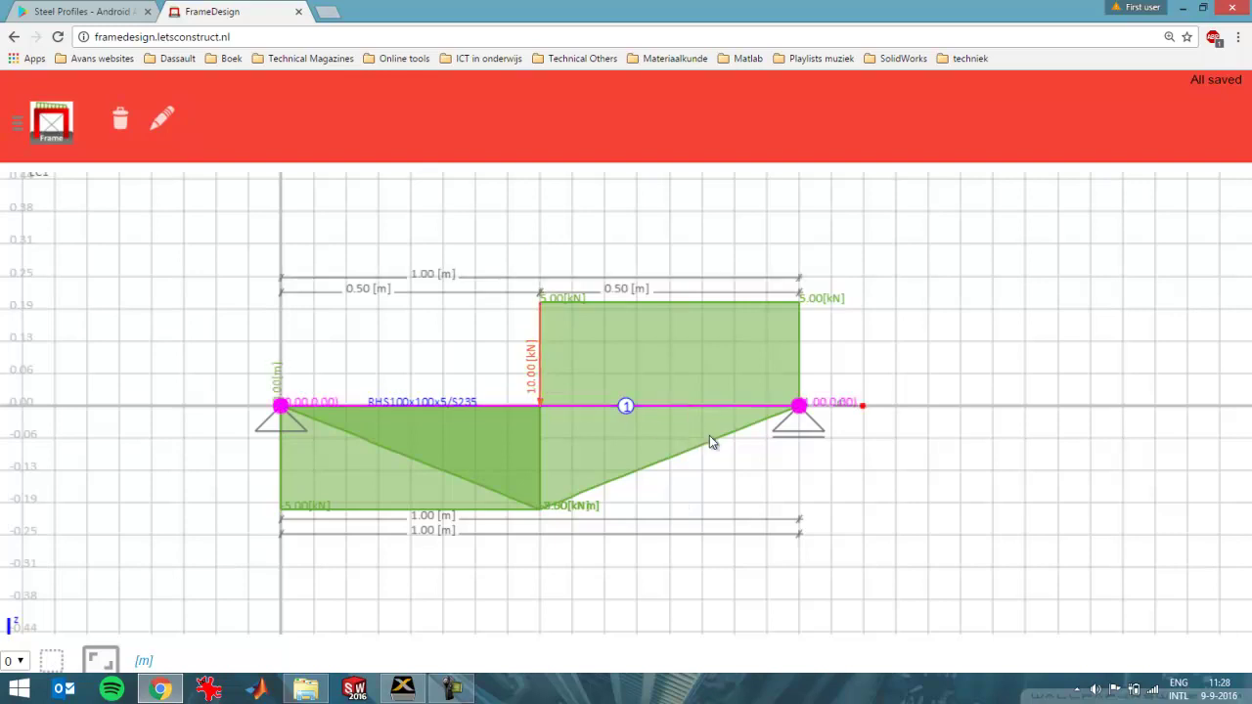
pyautogui.scroll(-3, 751, 437)
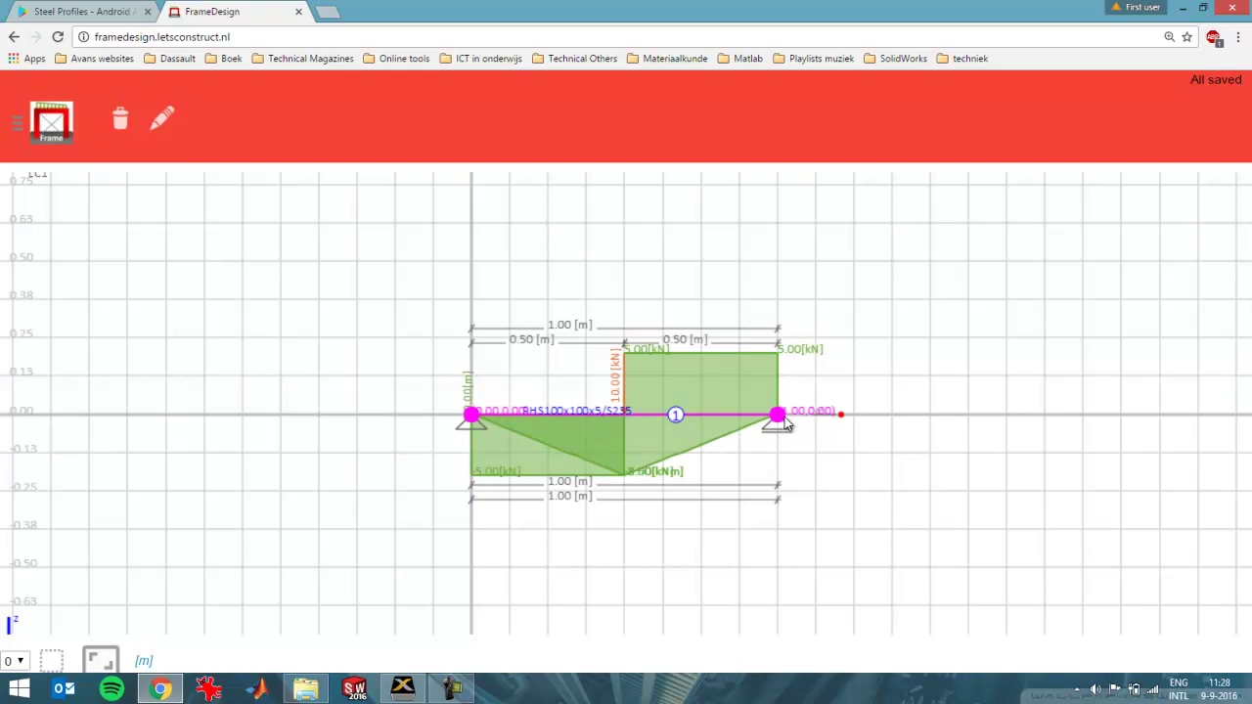
pyautogui.moveTo(783, 421); pyautogui.dragTo(1102, 436)
pyautogui.scroll(5, 1098, 430)
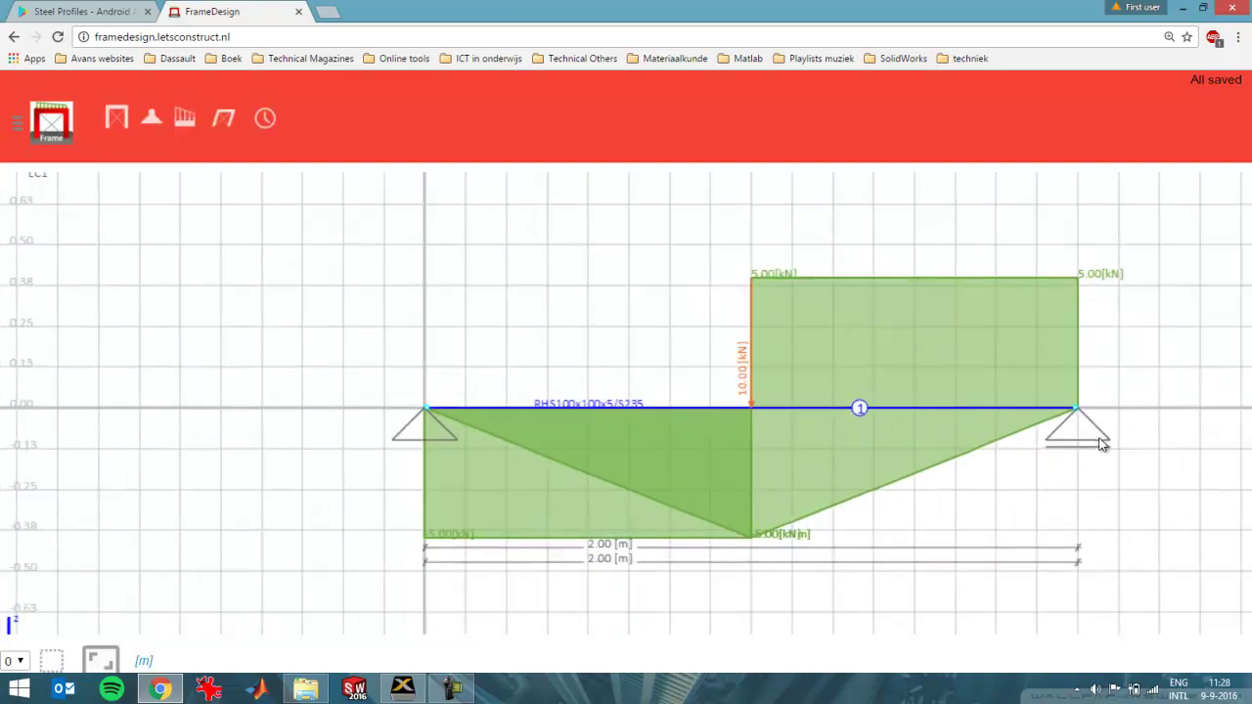
pyautogui.scroll(-2, 1018, 407)
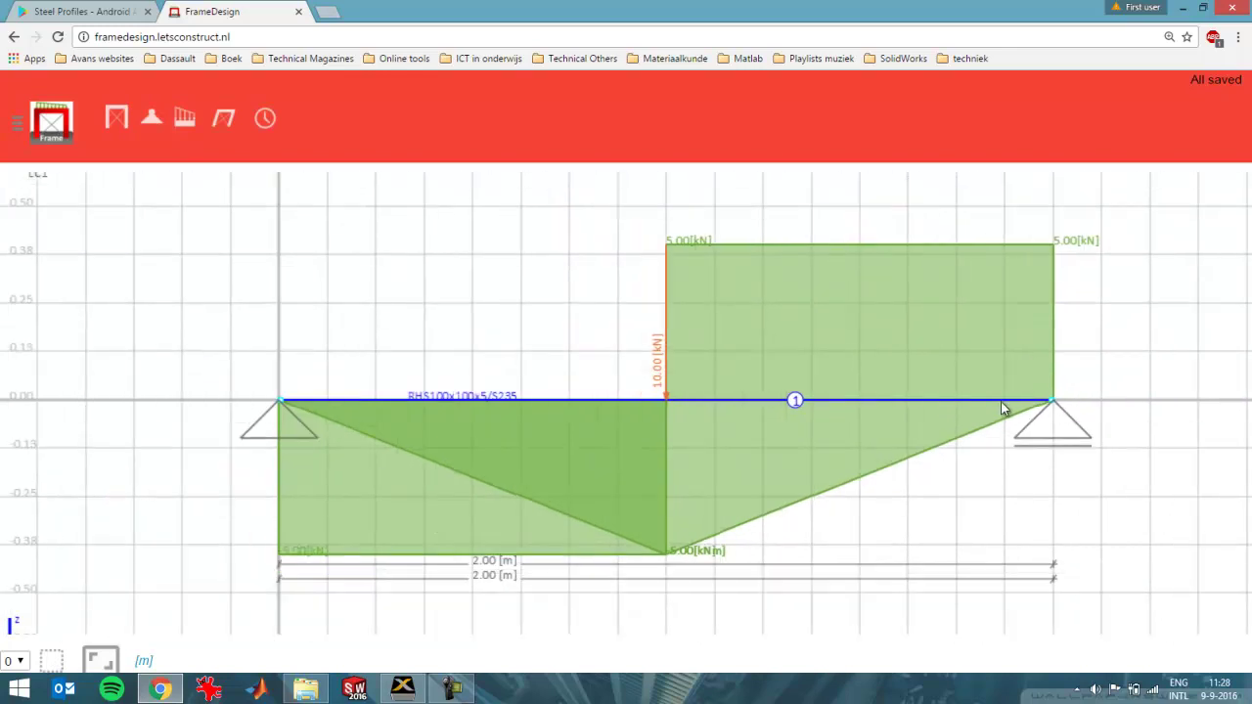
# Move the beam's roller-supported end so the beam slopes past the hinged support, and undo that move
pyautogui.click(1002, 402)
pyautogui.scroll(-2, 1165, 430)
pyautogui.scroll(-3, 1176, 435)
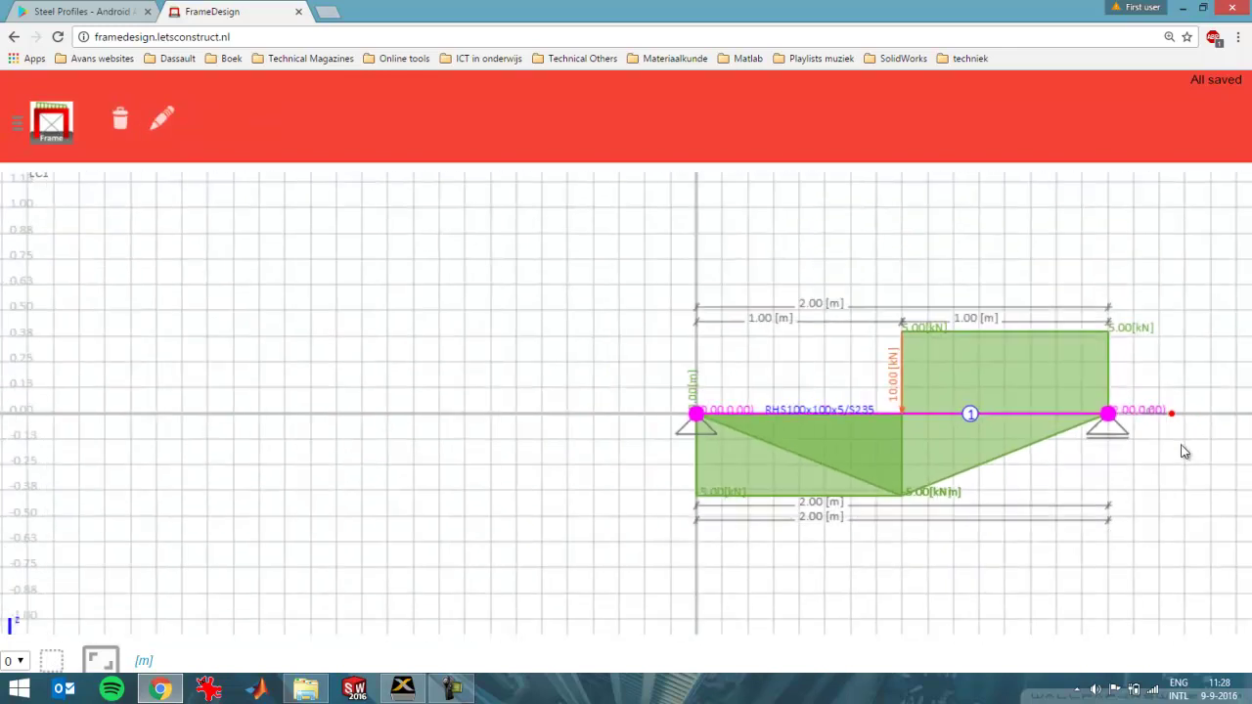
pyautogui.moveTo(1182, 448); pyautogui.dragTo(754, 447)
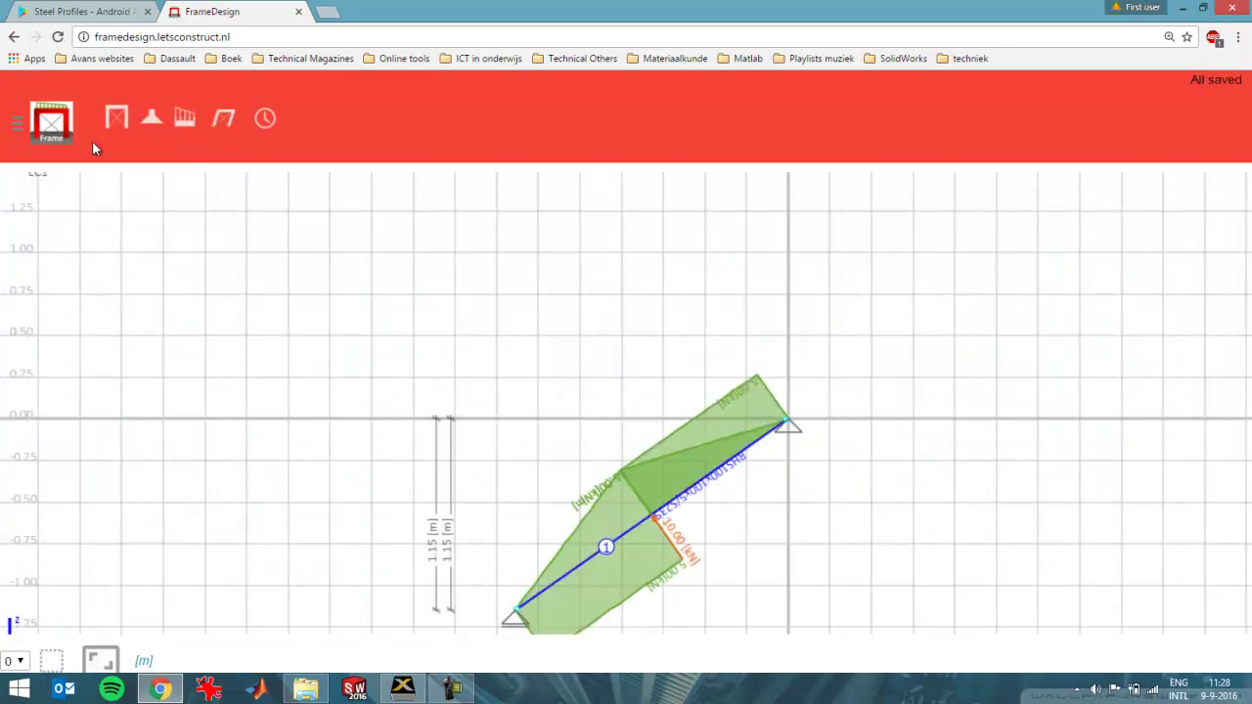
pyautogui.scroll(1, 643, 434)
pyautogui.scroll(1, 641, 434)
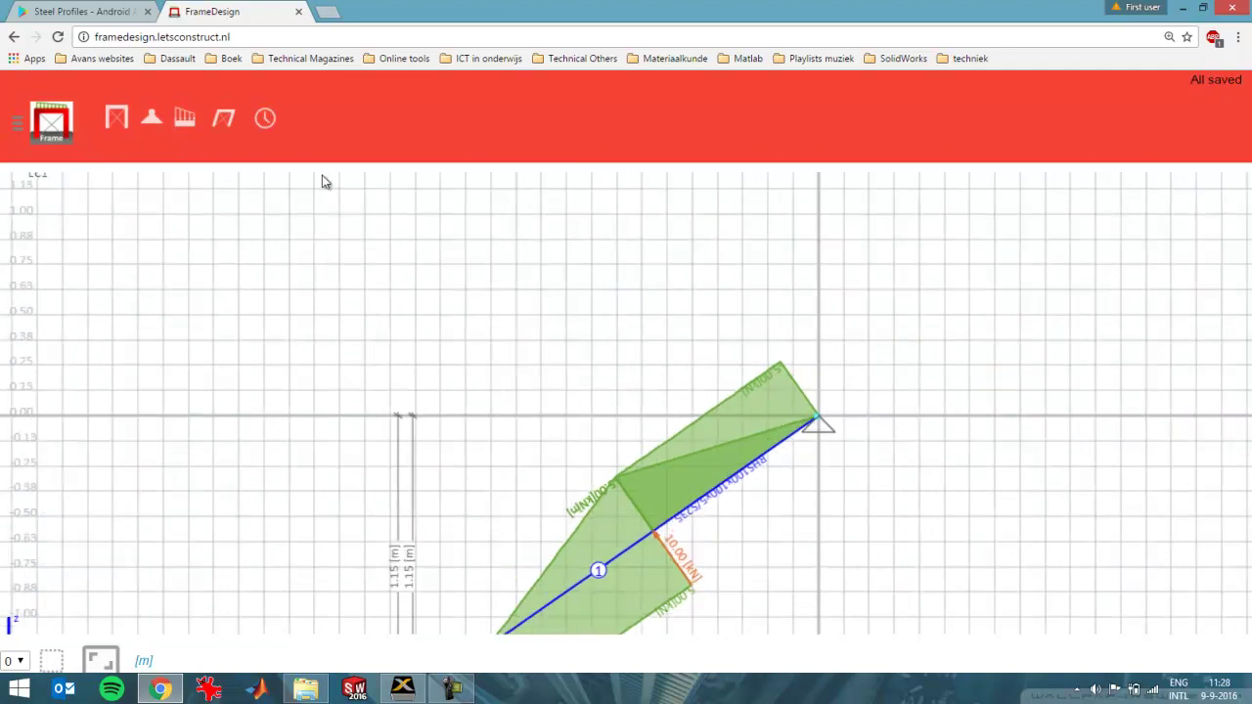
pyautogui.click(264, 119)
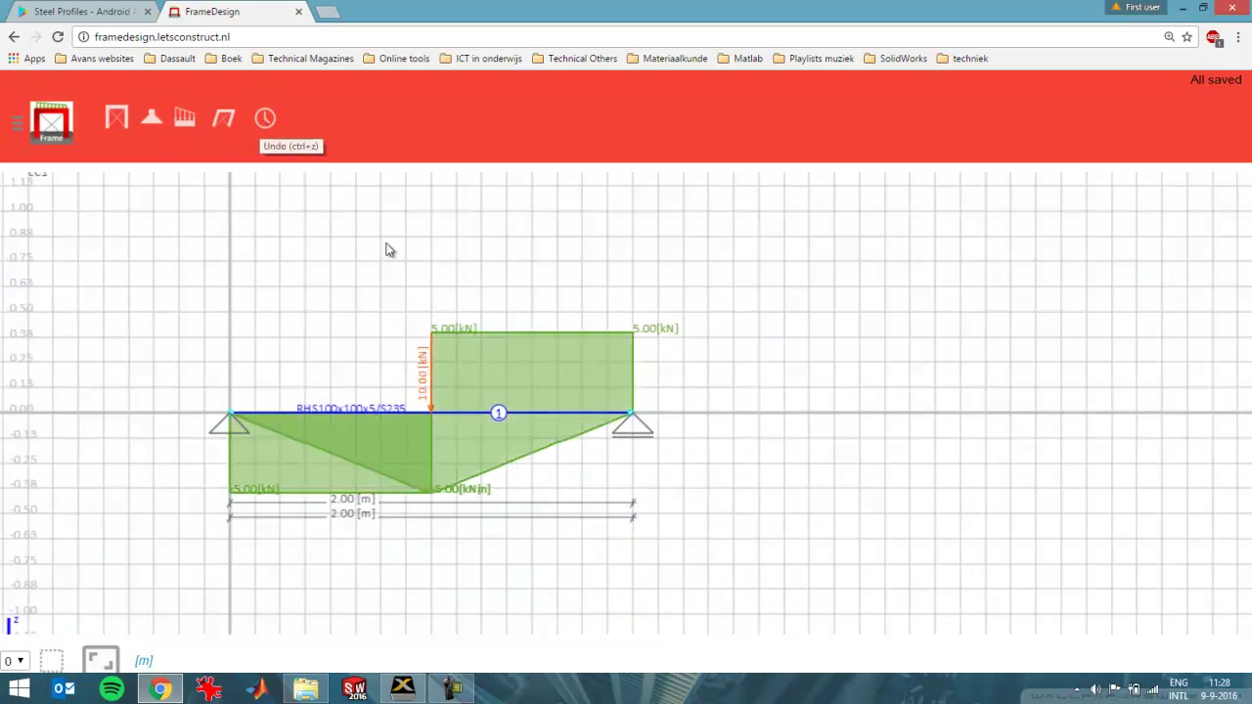
# Lengthen the beam in stages to 4.50 m and 7.25 m by moving its roller-supported end horizontally
pyautogui.click(590, 413)
pyautogui.moveTo(634, 413); pyautogui.dragTo(1137, 413)
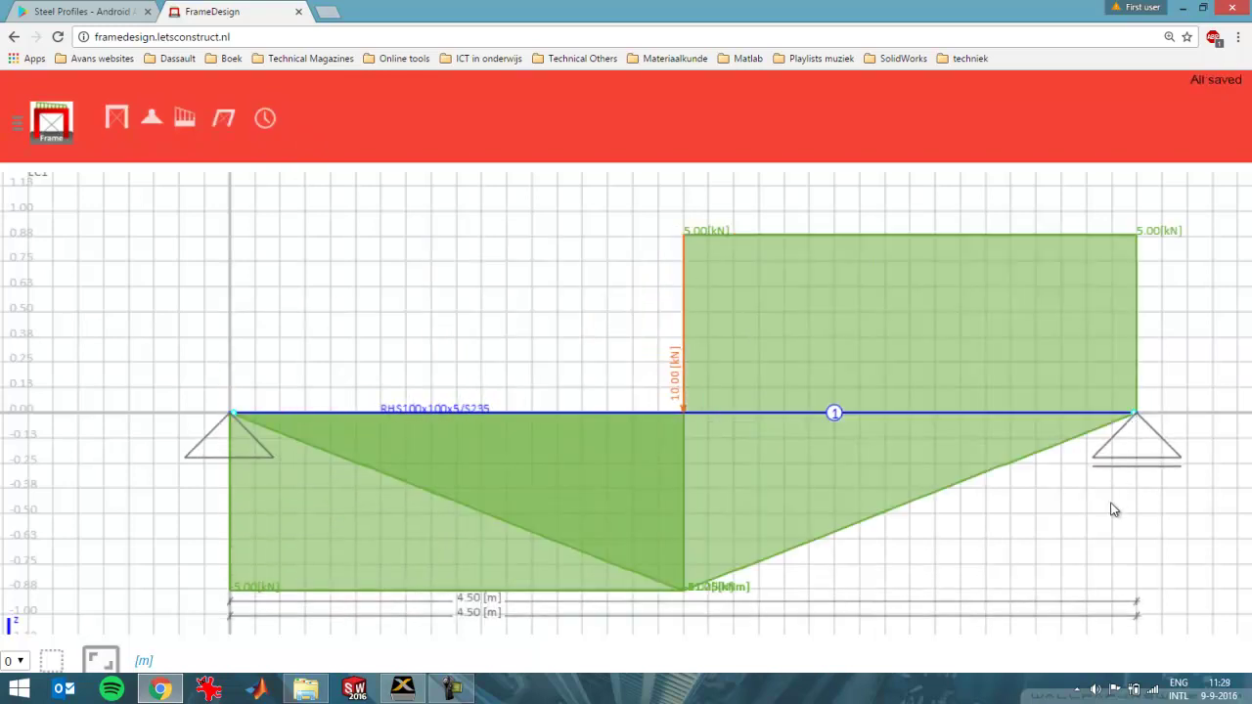
pyautogui.scroll(-2, 1133, 524)
pyautogui.moveTo(1133, 524); pyautogui.dragTo(854, 485)
pyautogui.scroll(-3, 854, 490)
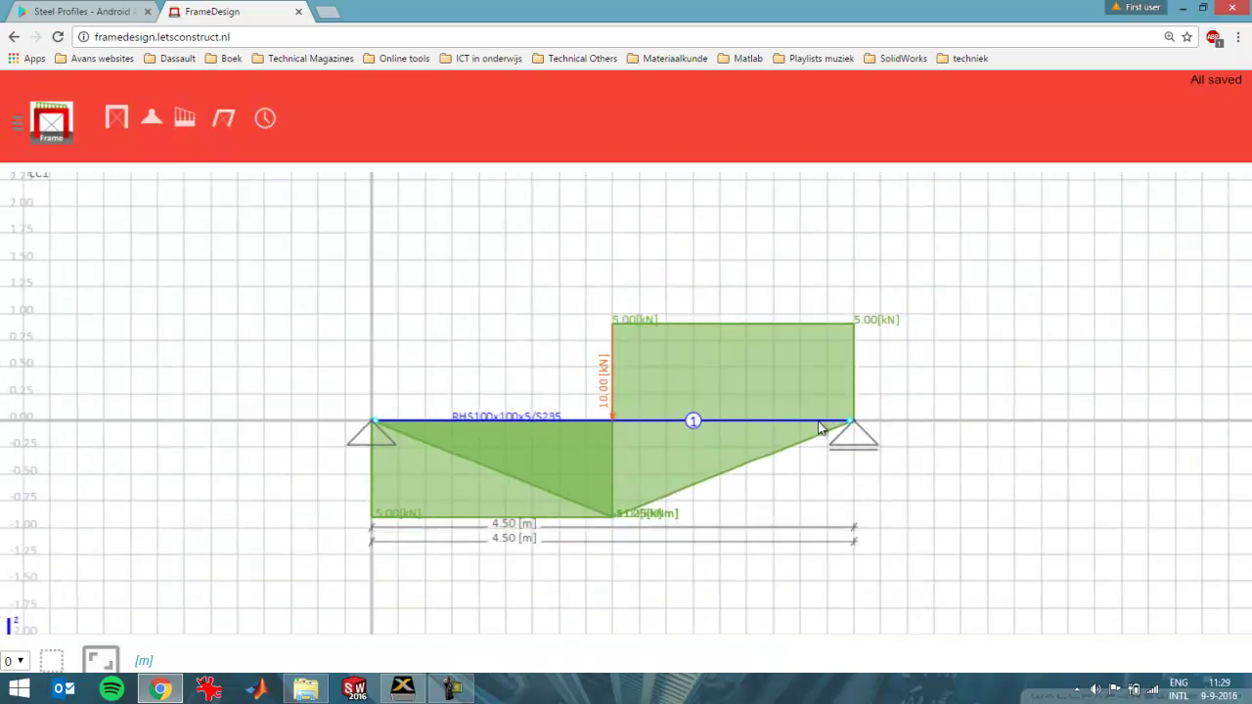
pyautogui.click(854, 420)
pyautogui.moveTo(857, 422); pyautogui.dragTo(1146, 421)
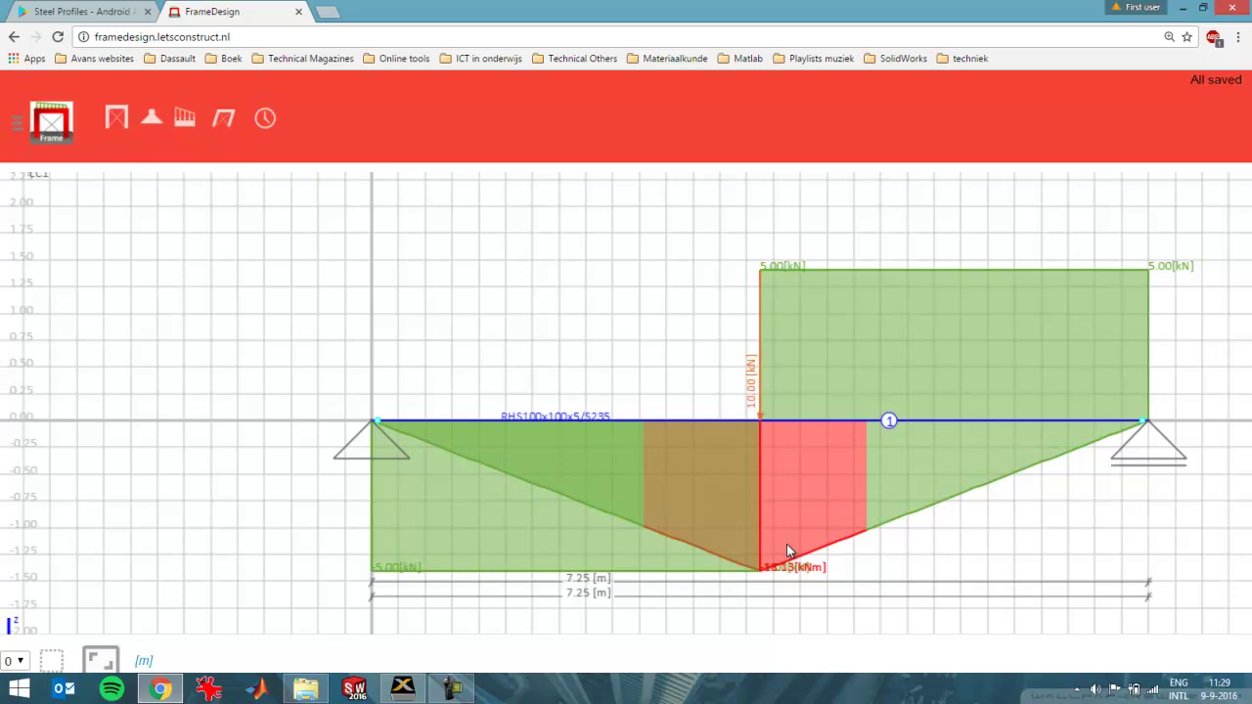
pyautogui.moveTo(982, 562); pyautogui.dragTo(760, 495)
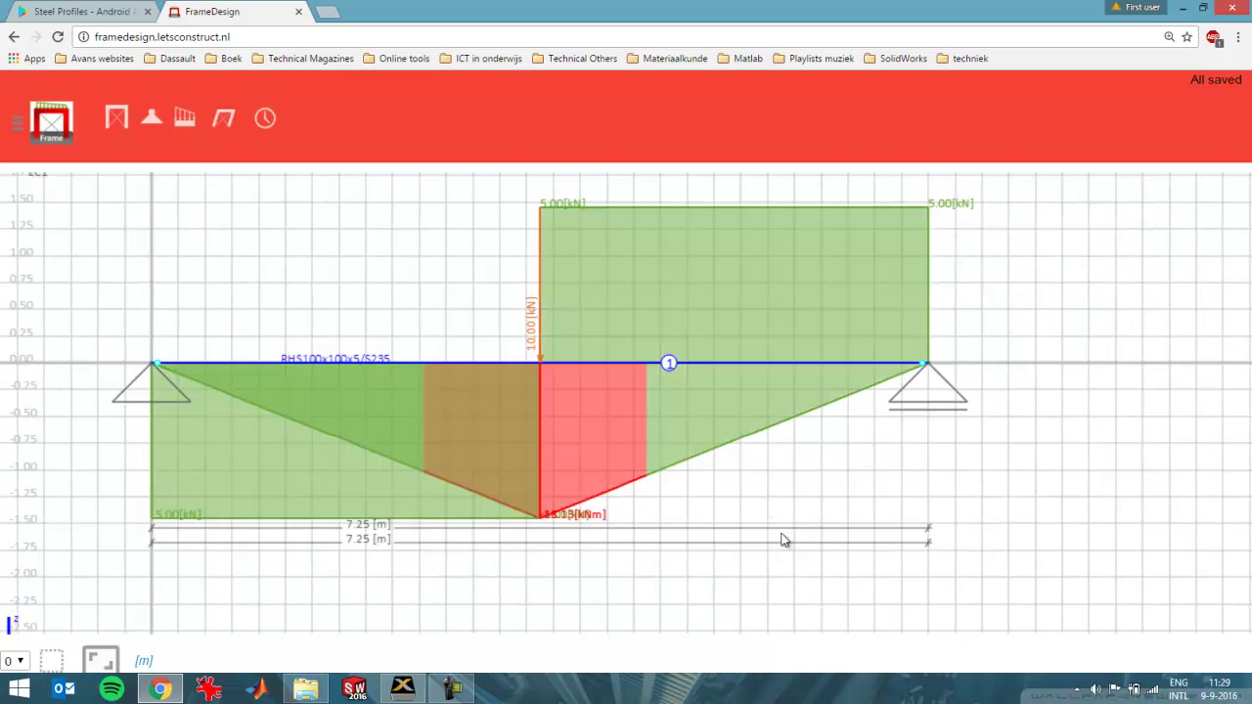
# Toggle the reaction results on and off, and enable Stack results to separate the moment and shear diagrams
pyautogui.click(225, 119)
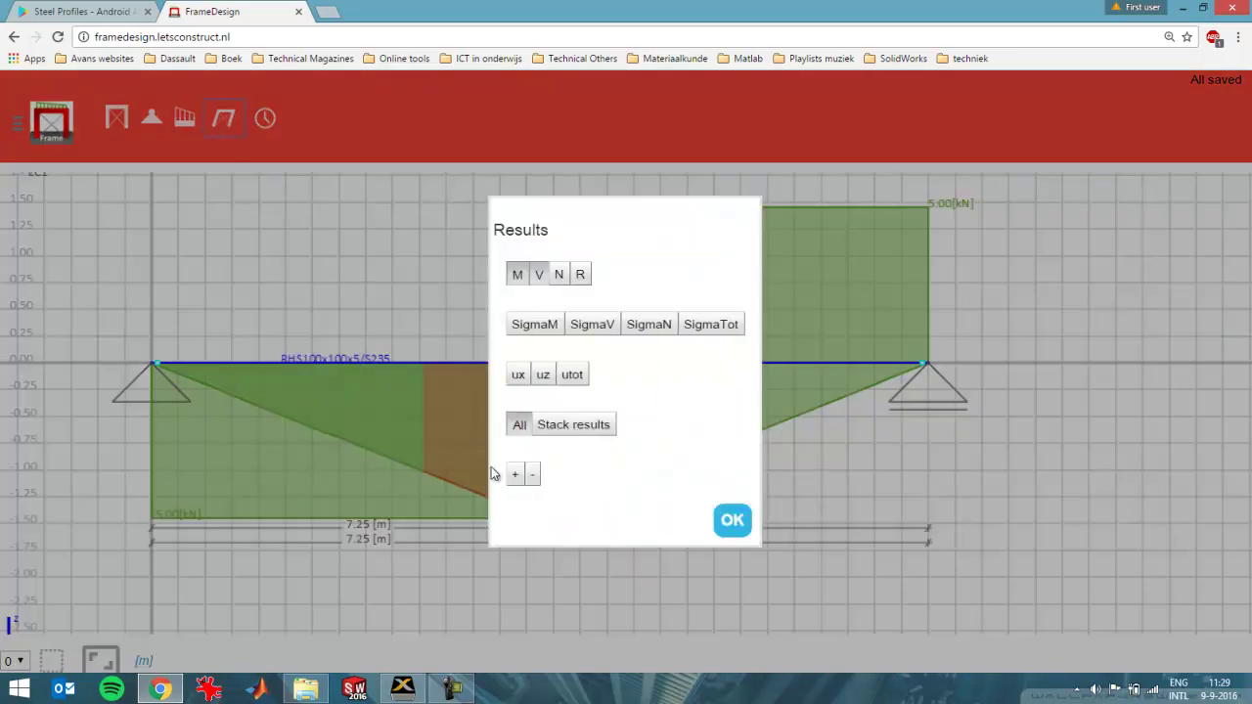
pyautogui.click(581, 277)
pyautogui.click(581, 277)
pyautogui.click(584, 428)
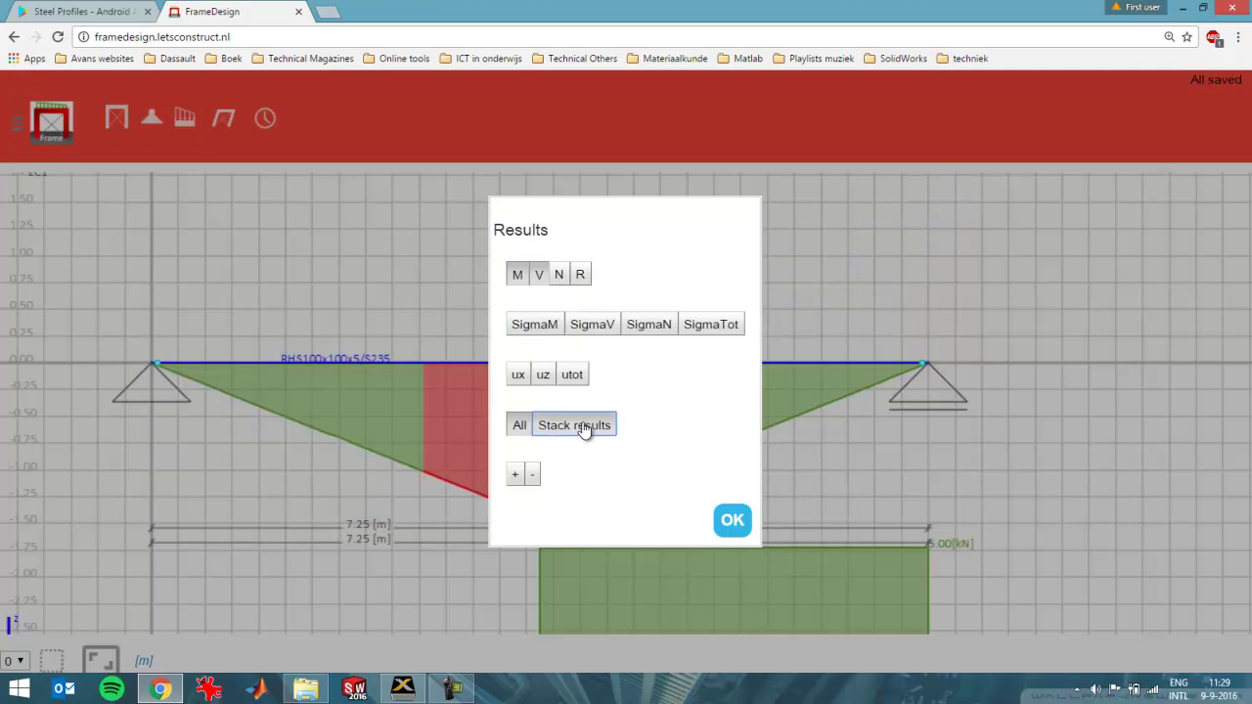
pyautogui.click(733, 520)
pyautogui.scroll(-5, 721, 531)
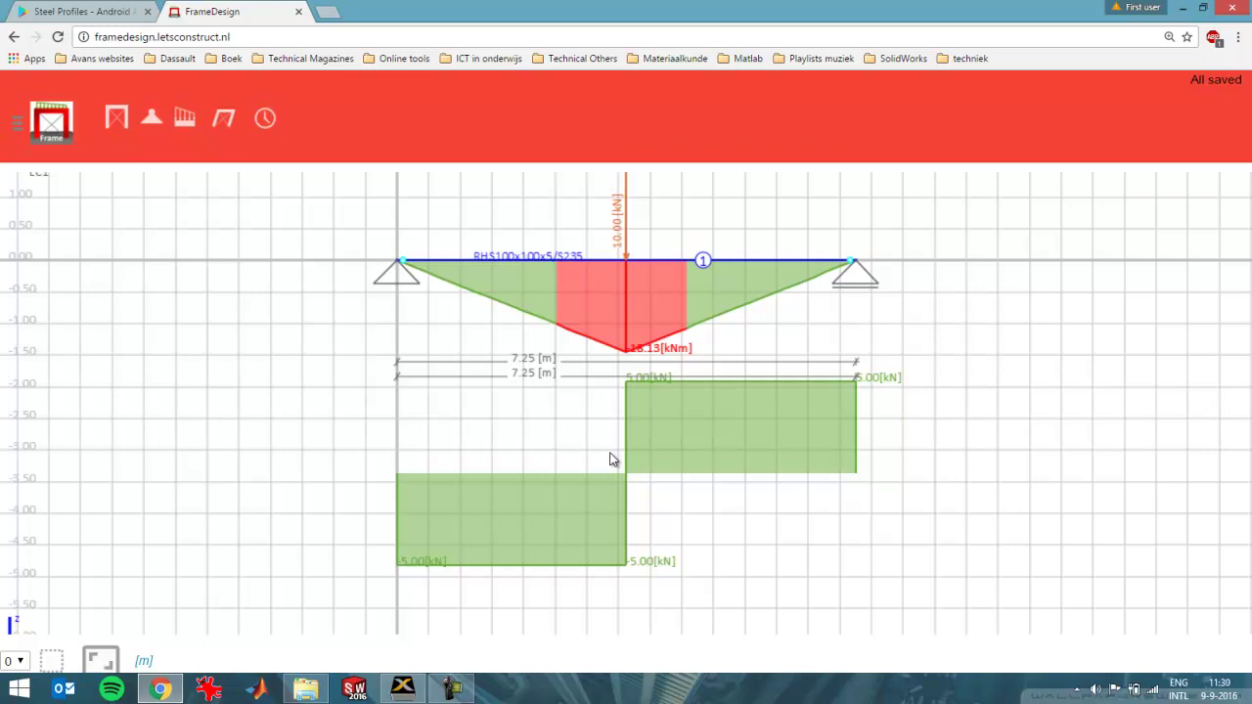
# Change the number setting beside the zoom controls to 5
pyautogui.click(20, 662)
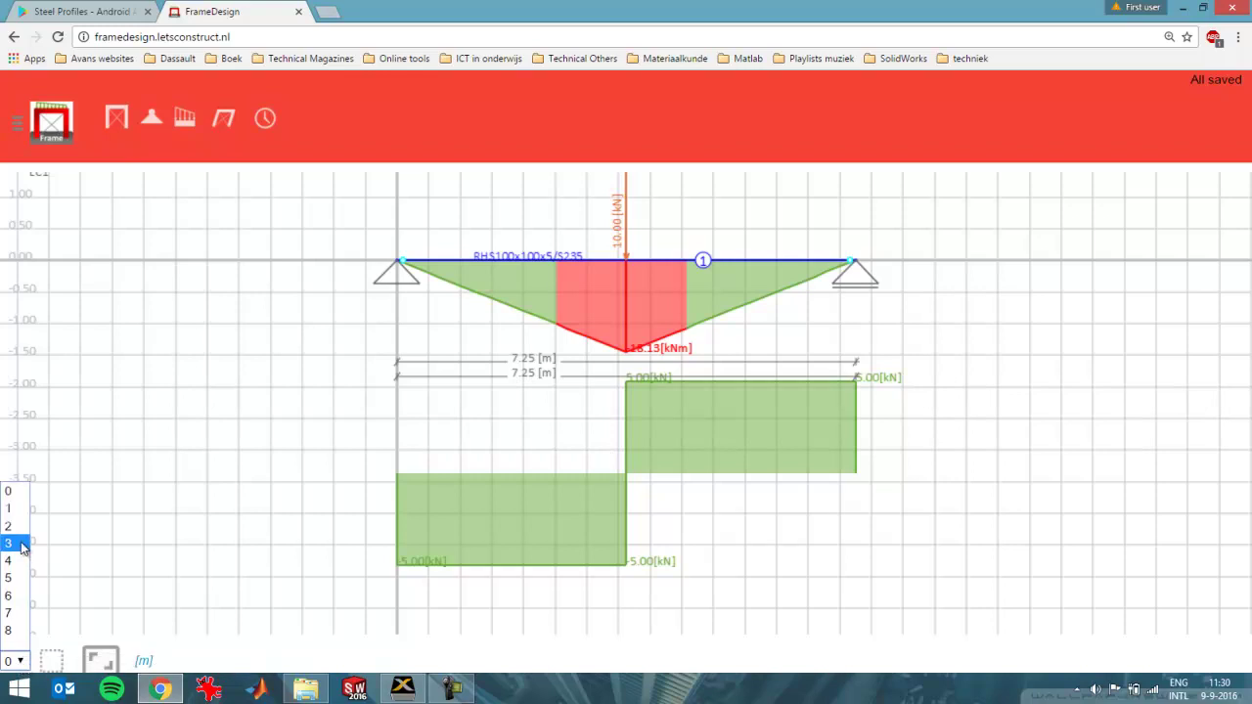
pyautogui.click(20, 579)
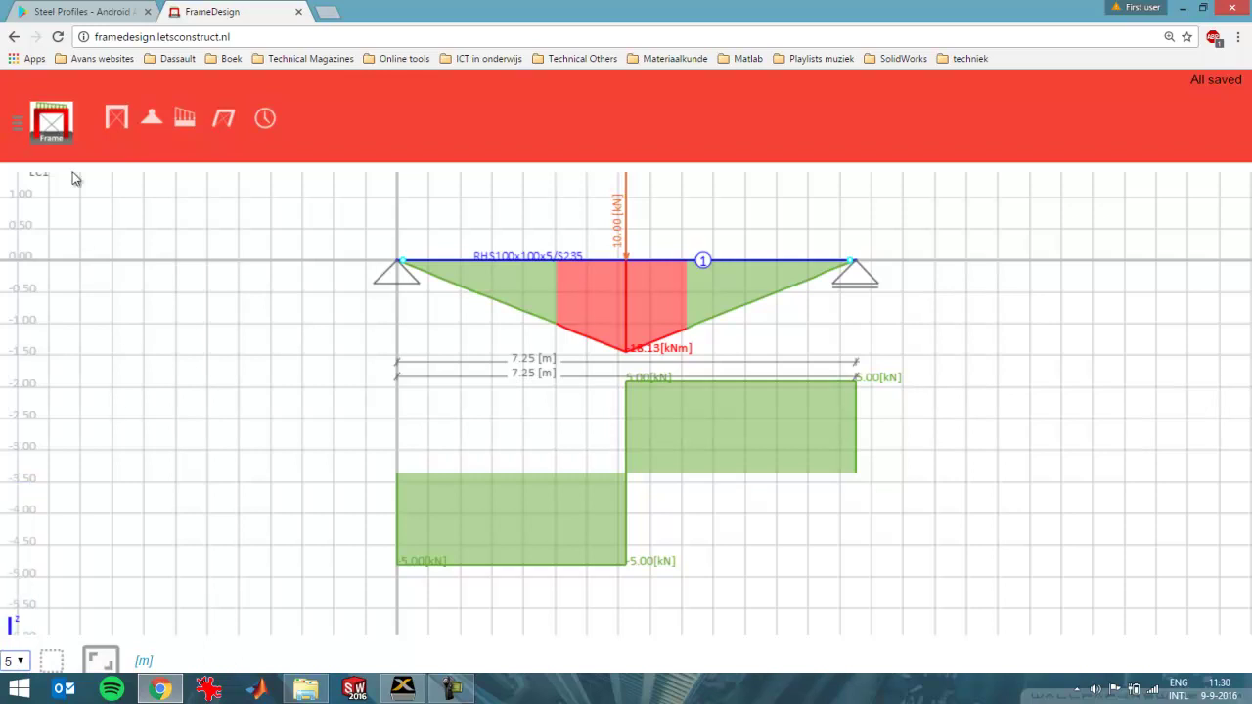
# Draw an inclined member from the beam at 3.50 m, spanning 2.00 m horizontally and rising 1.00 m, and delete that member
pyautogui.moveTo(117, 118)
pyautogui.click(137, 192)
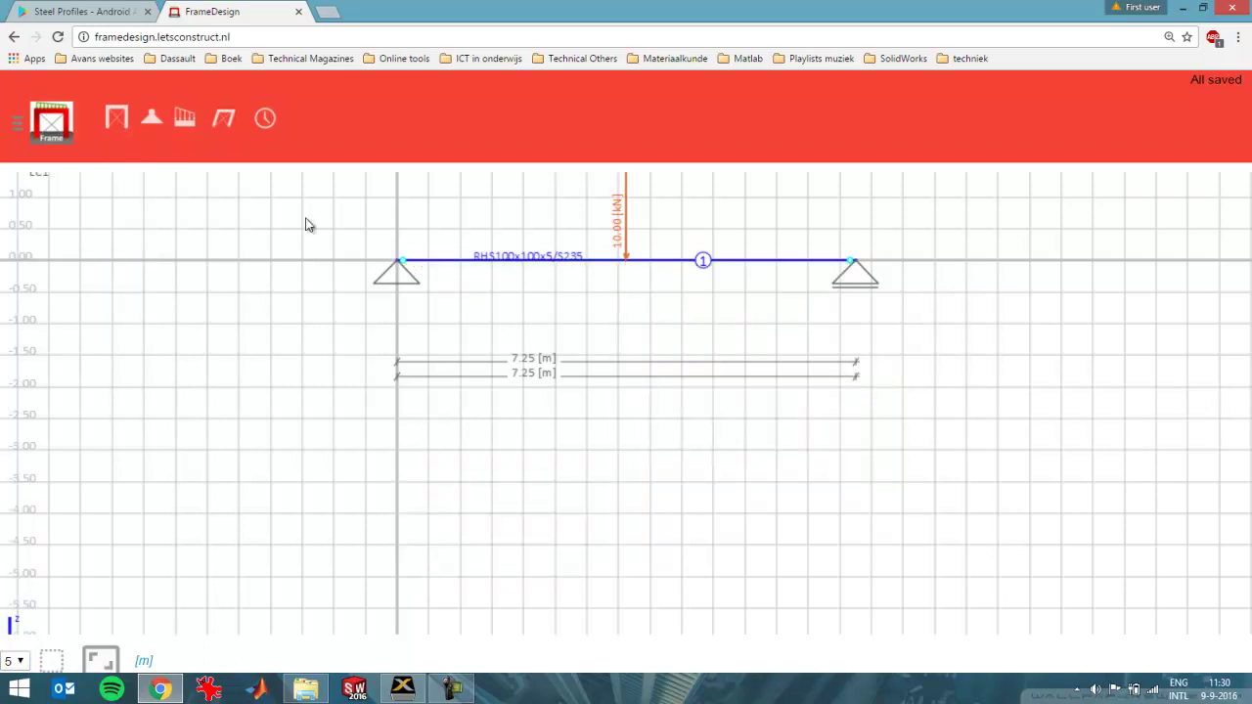
pyautogui.moveTo(627, 268); pyautogui.dragTo(744, 199)
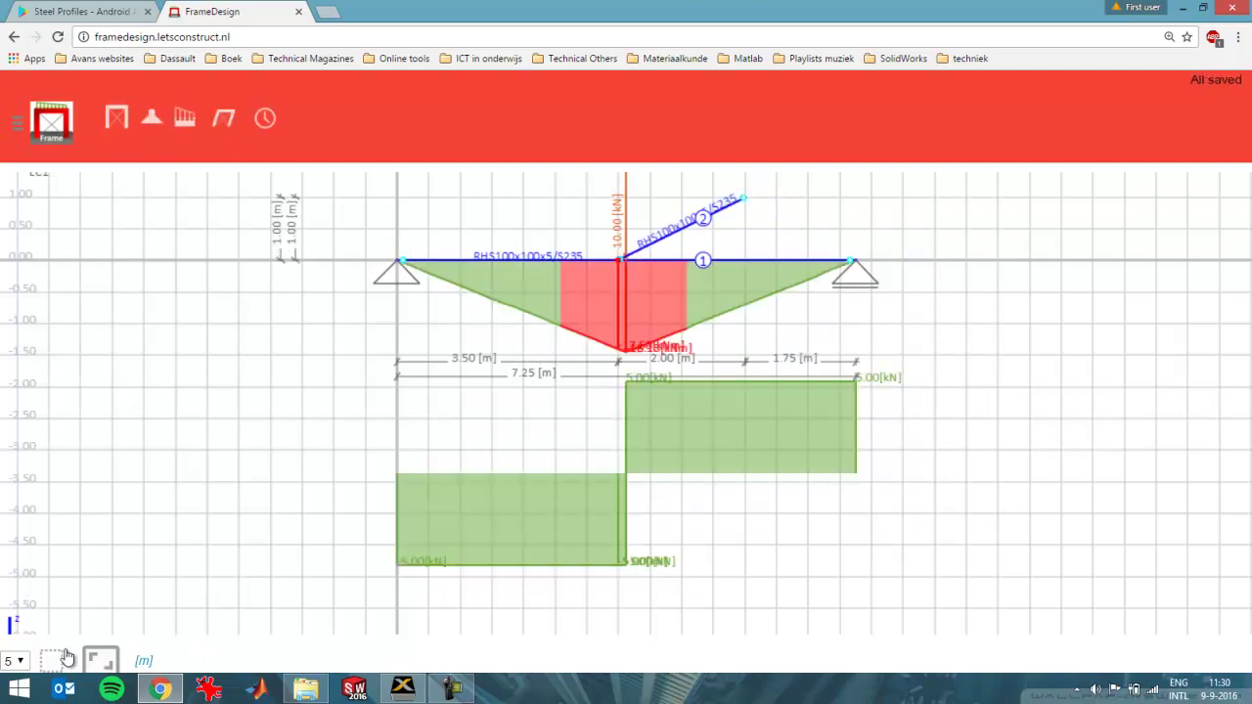
pyautogui.click(20, 663)
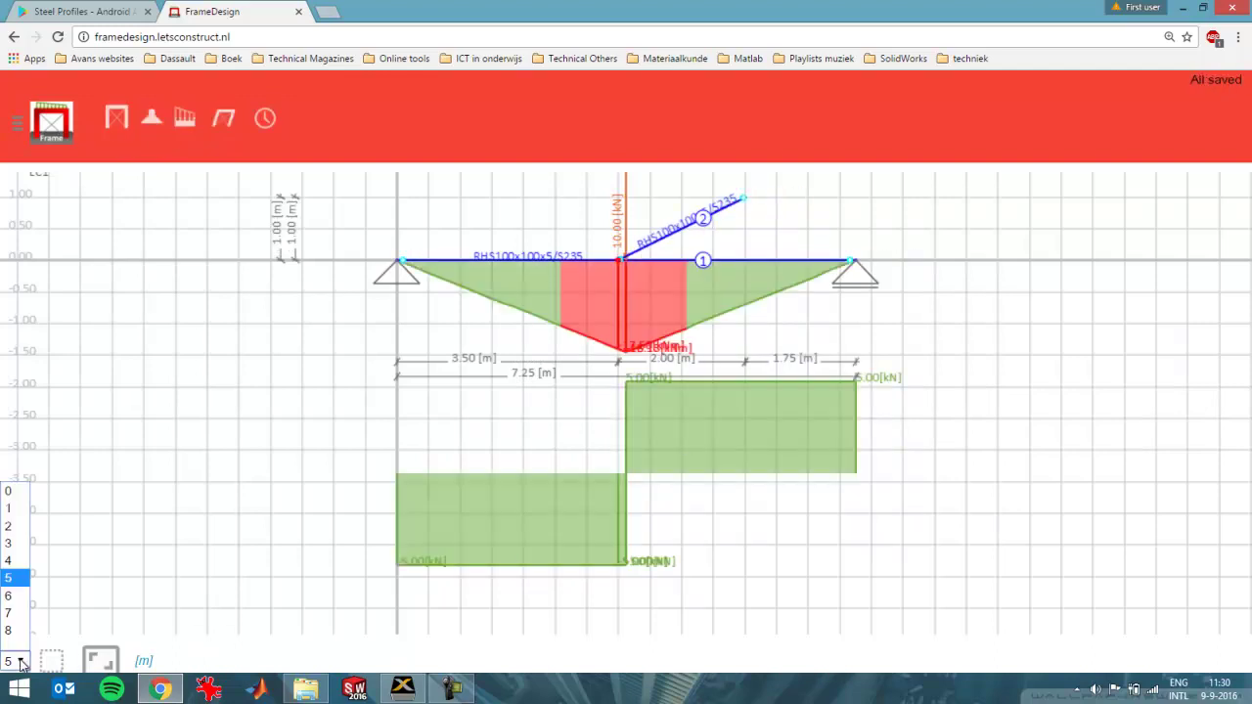
pyautogui.click(475, 391)
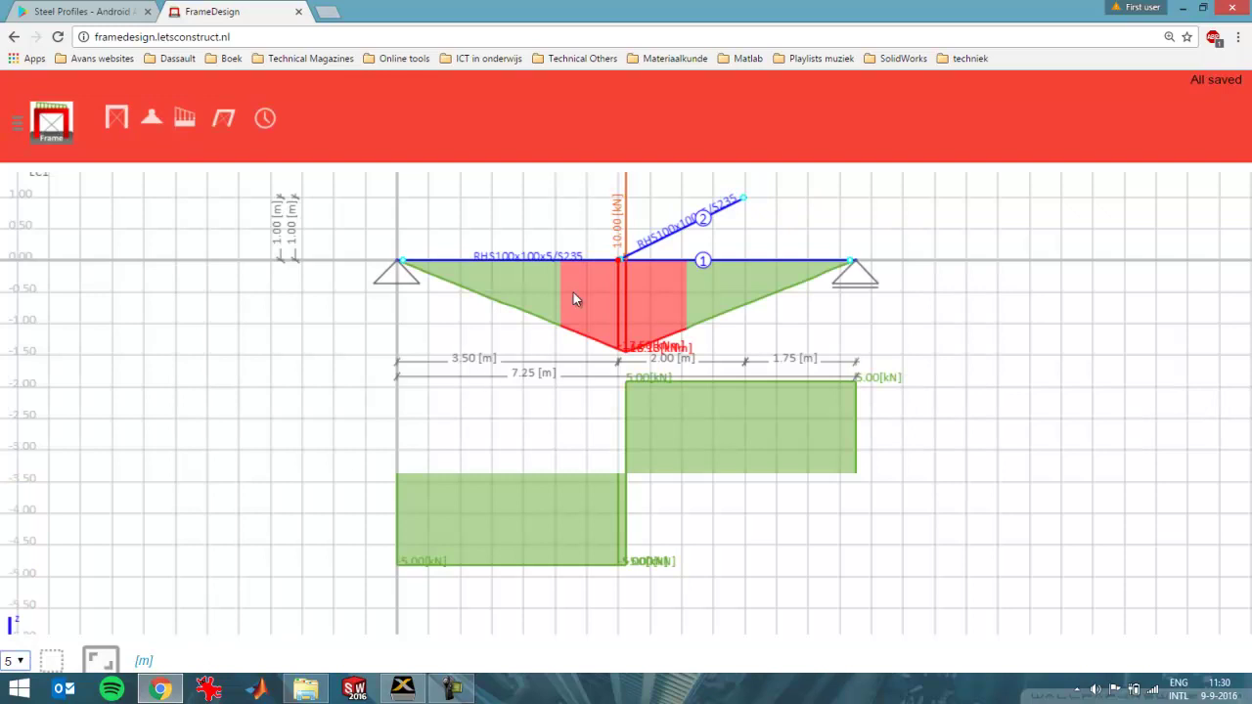
pyautogui.click(663, 246)
pyautogui.press('Delete')
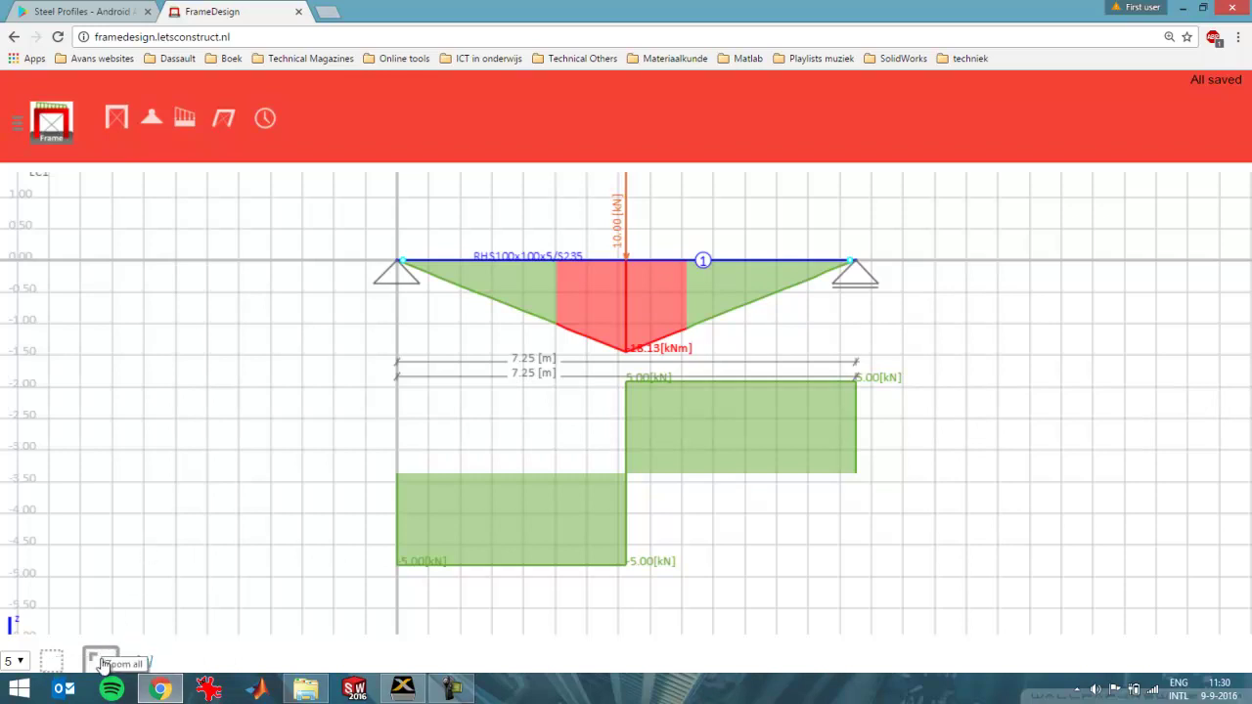
# Fit the model with Zoom all and adjust the view to show both the moment and shear diagrams
pyautogui.click(102, 661)
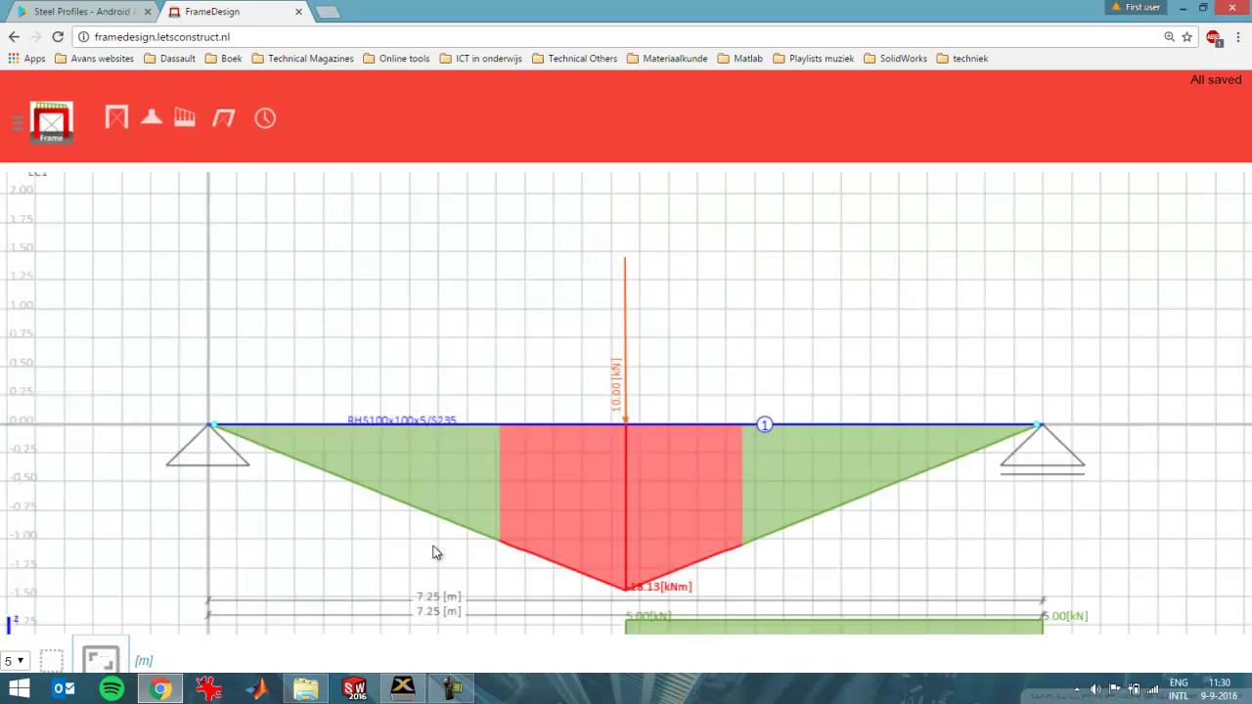
pyautogui.moveTo(433, 544); pyautogui.dragTo(436, 366)
pyautogui.scroll(-2, 475, 413)
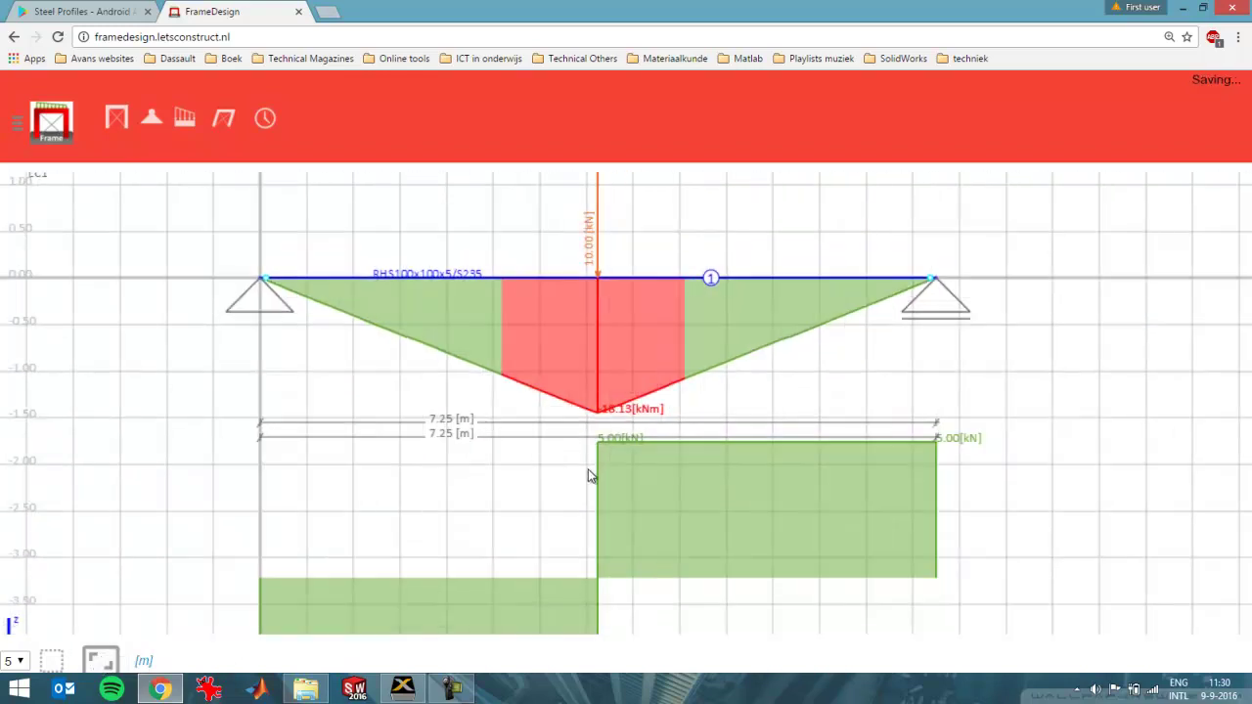
pyautogui.moveTo(588, 474); pyautogui.dragTo(537, 428)
pyautogui.scroll(-1, 539, 439)
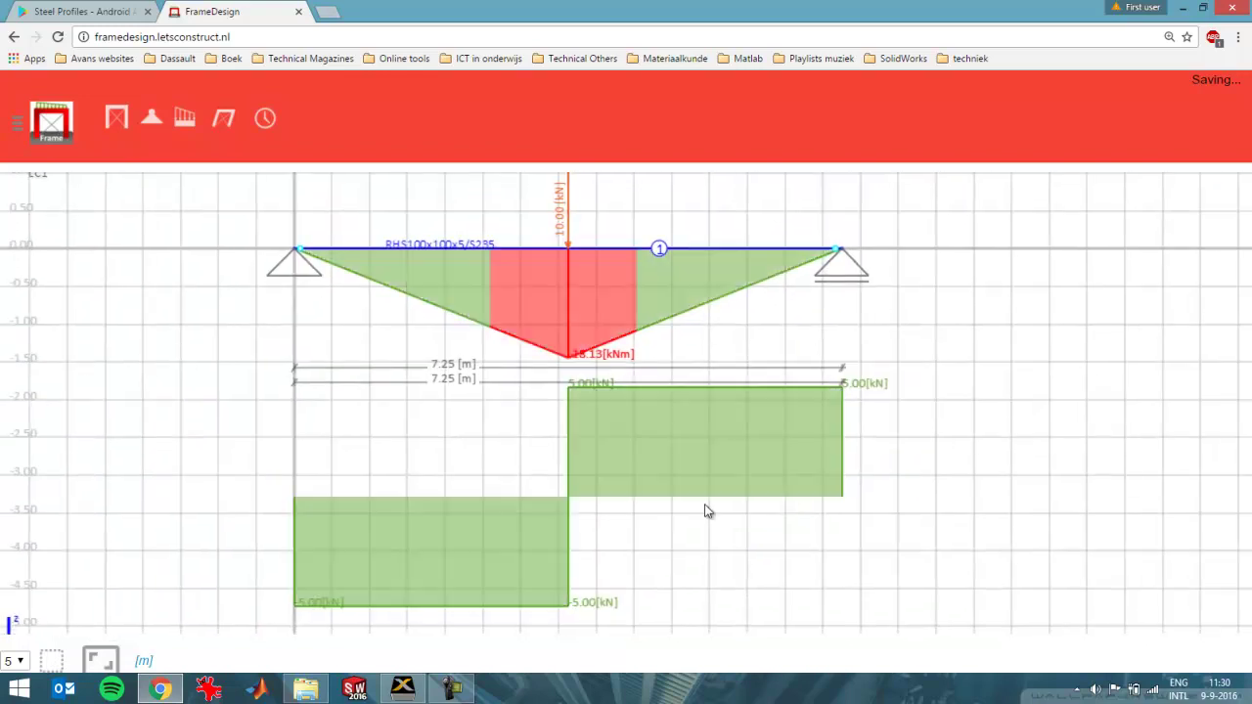
# Switch the unit system to feet and kips, and from there to inches and pounds
pyautogui.click(143, 662)
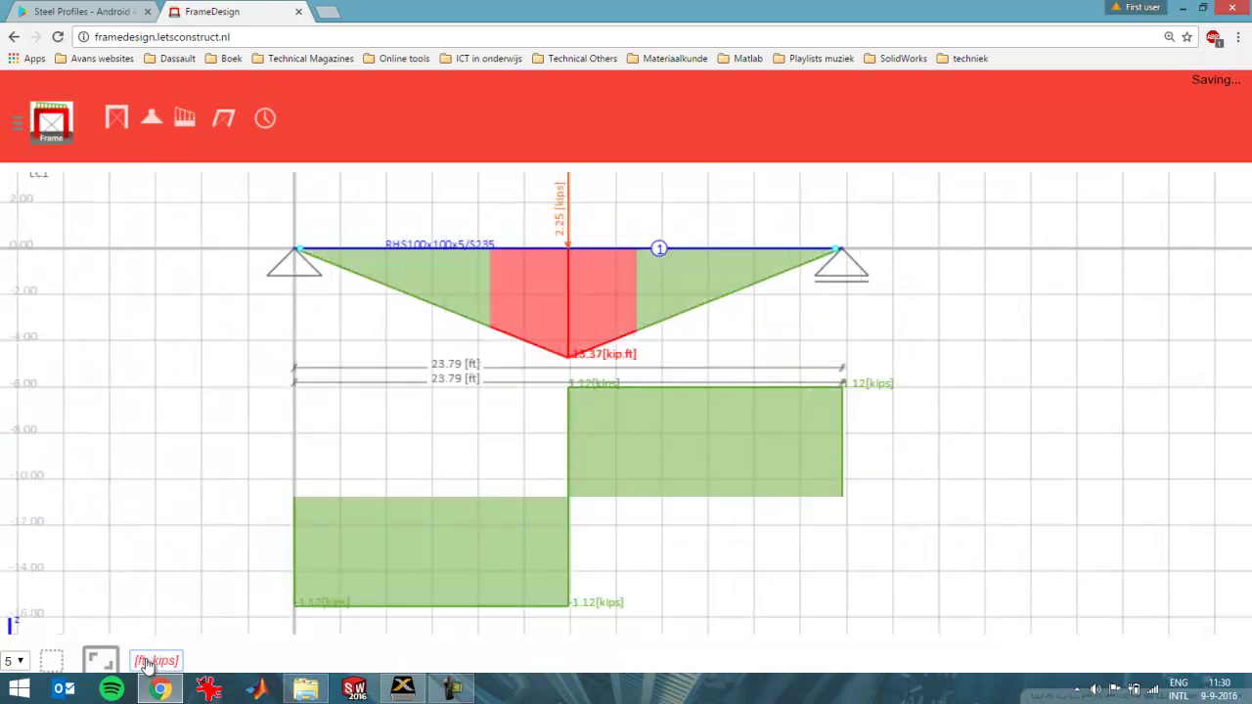
pyautogui.click(149, 665)
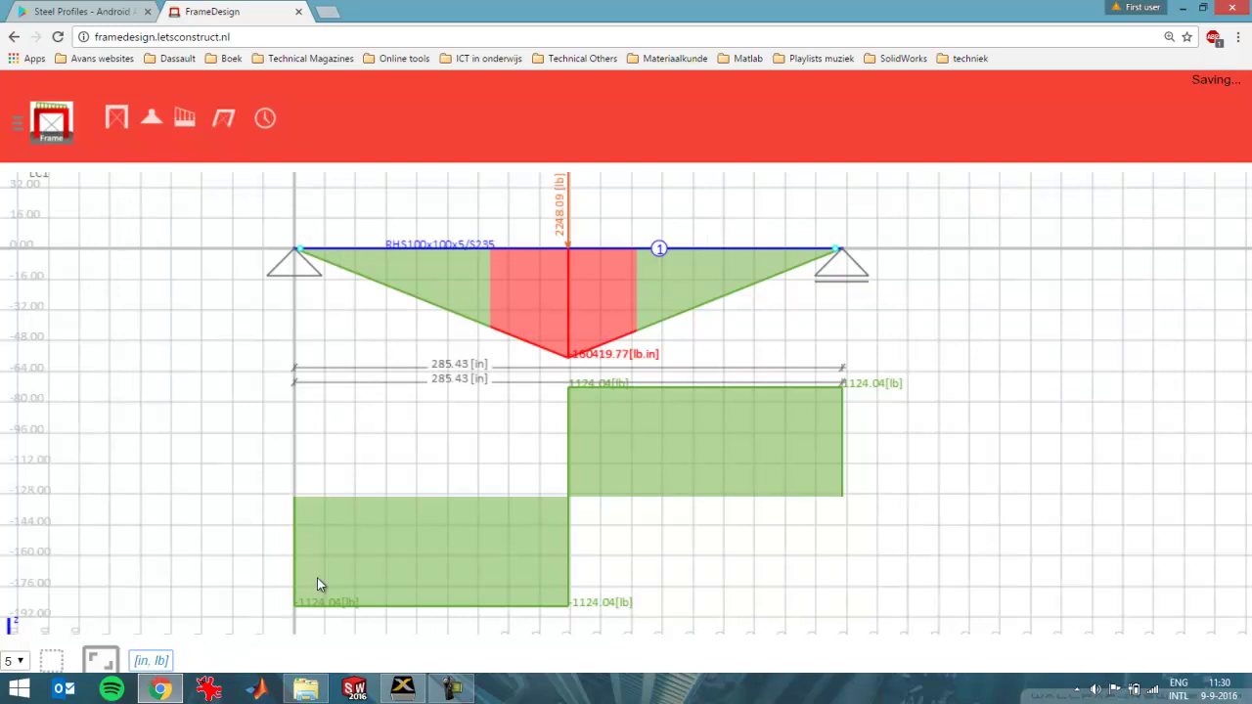